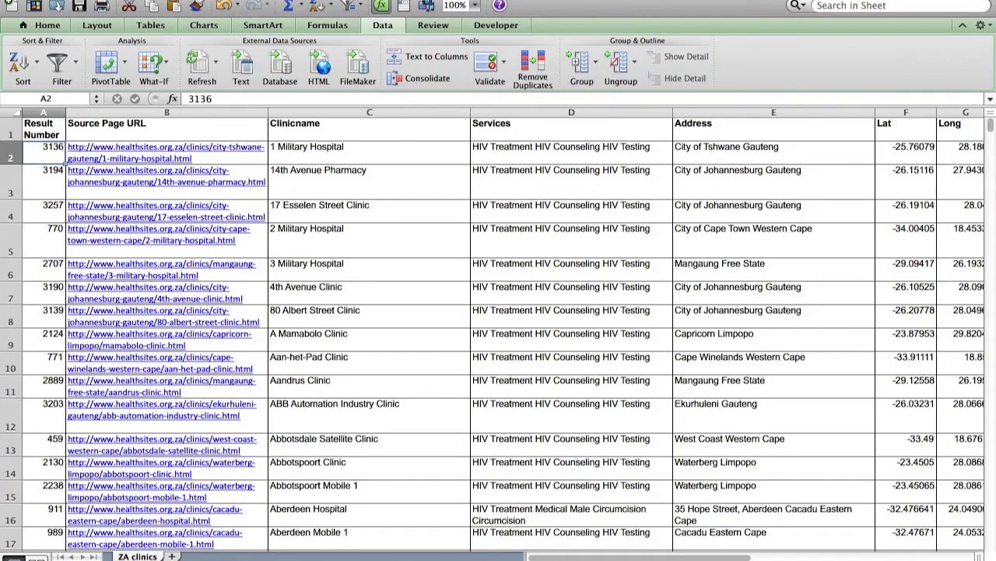
Examine the clinic list from first to last row and across all its columns, including the contact details.
{"action": "left_click_drag", "start_coordinate": [990, 125], "coordinate": [990, 538]}
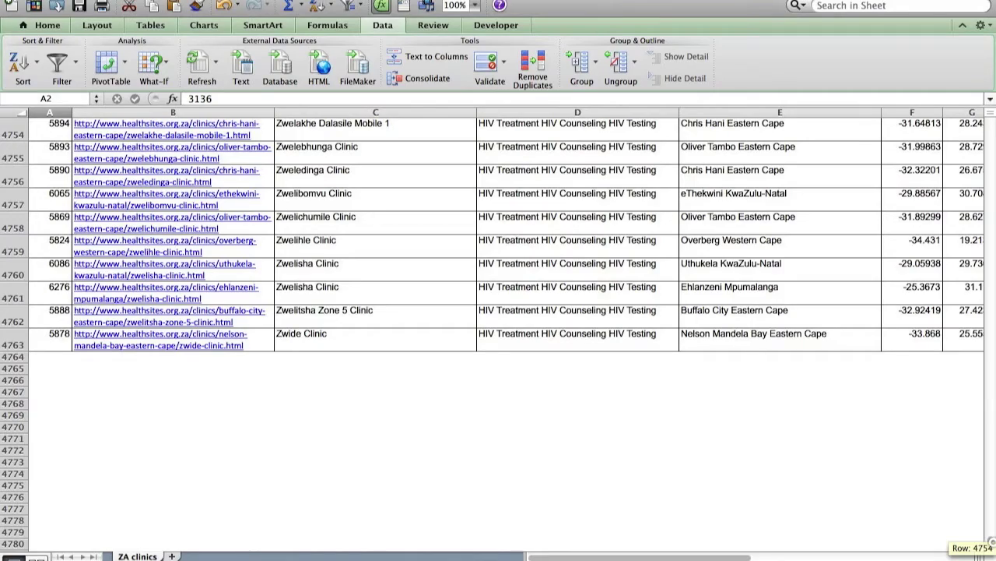
{"action": "left_click_drag", "start_coordinate": [991, 537], "coordinate": [991, 118]}
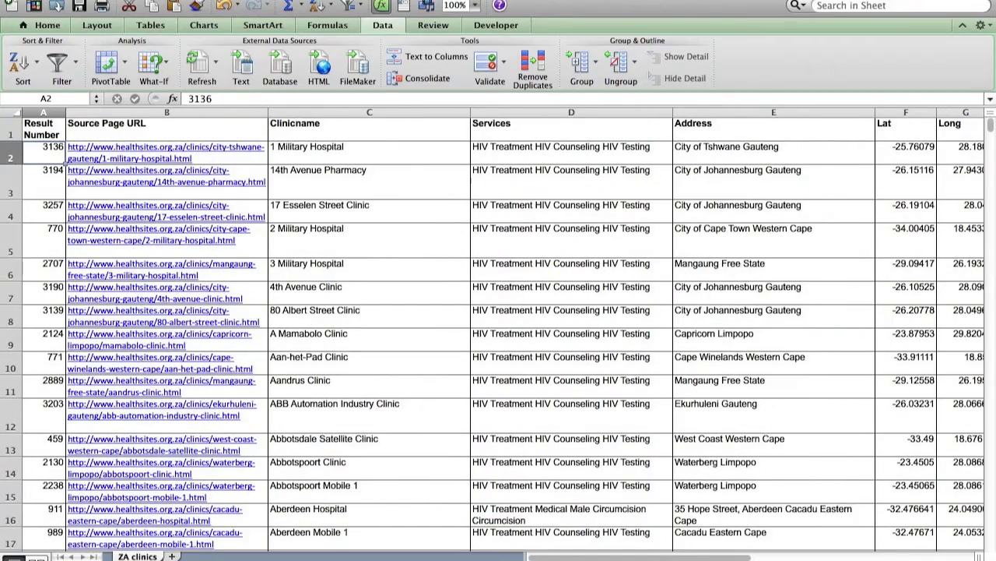
{"action": "scroll", "coordinate": [65, 162], "scroll_direction": "right", "scroll_amount": 5}
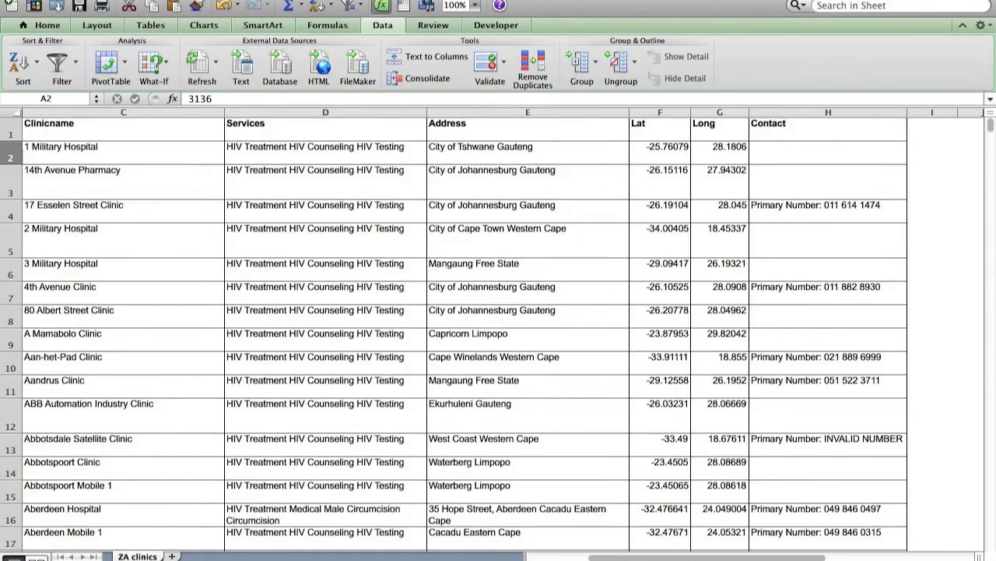
{"action": "scroll", "coordinate": [66, 162], "scroll_direction": "left", "scroll_amount": 5}
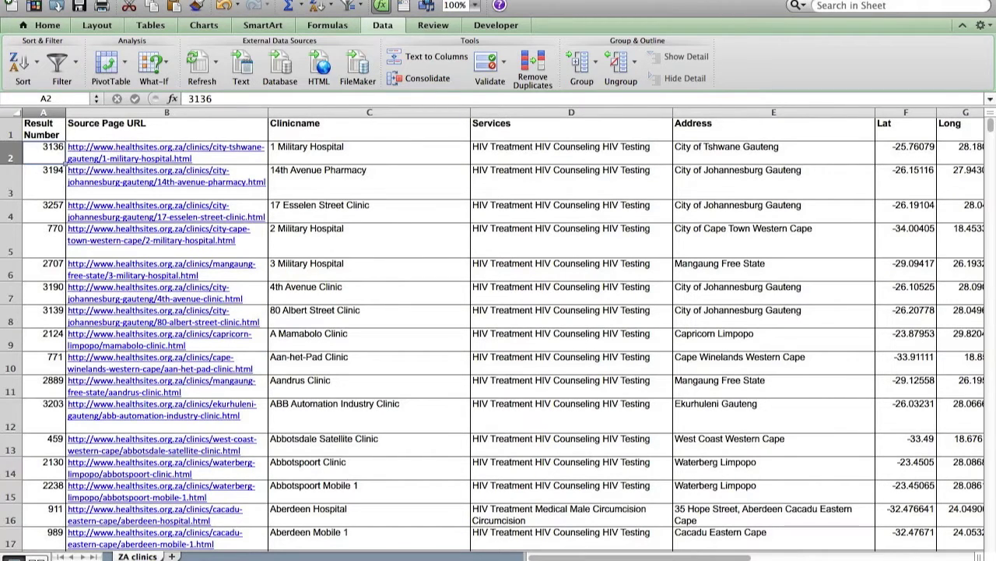
{"action": "scroll", "coordinate": [65, 162], "scroll_direction": "right", "scroll_amount": 5}
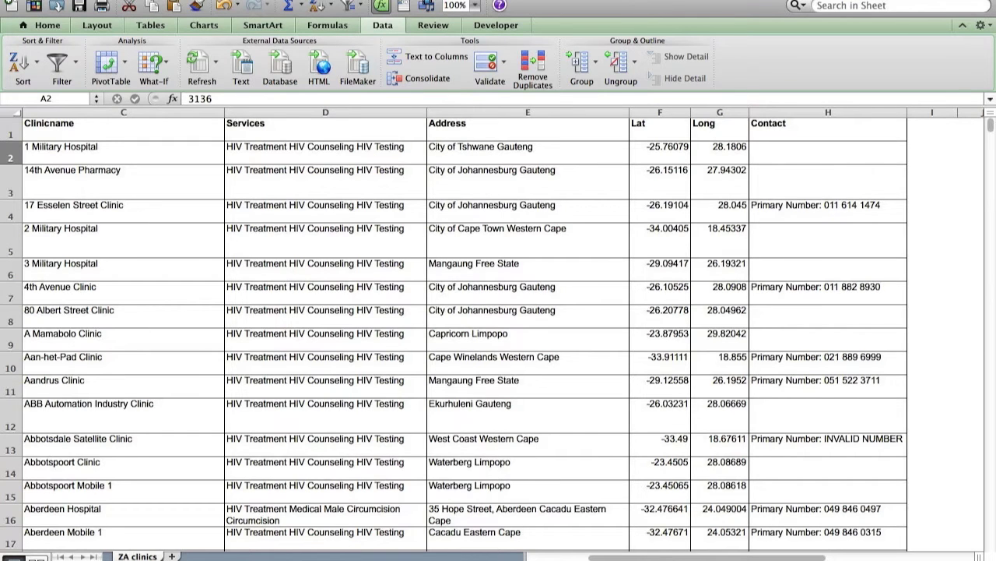
{"action": "scroll", "coordinate": [65, 162], "scroll_direction": "left", "scroll_amount": 5}
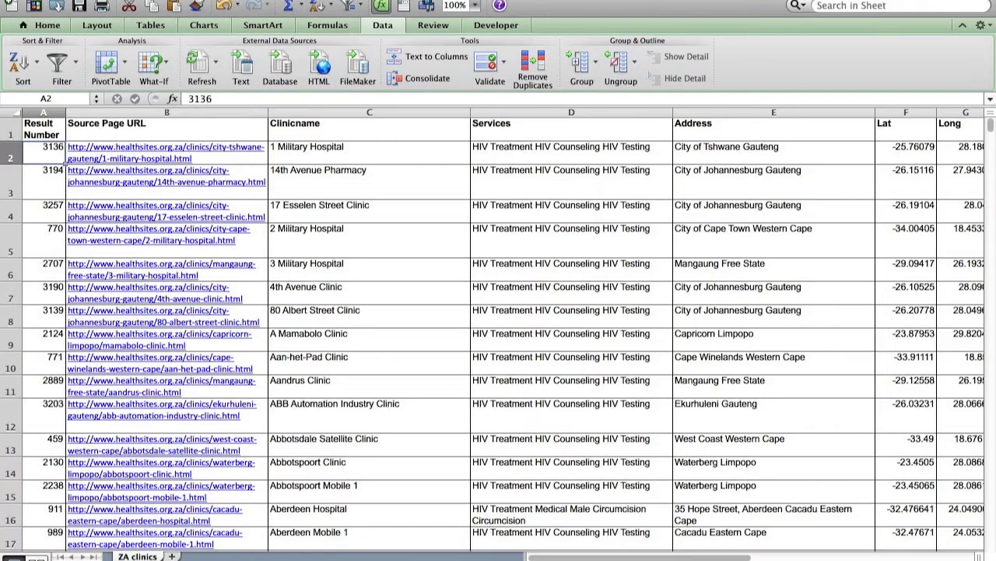
Insert a new column before the Lat column and give it the heading Province.
{"action": "left_click", "coordinate": [906, 112]}
{"action": "right_click", "coordinate": [889, 115]}
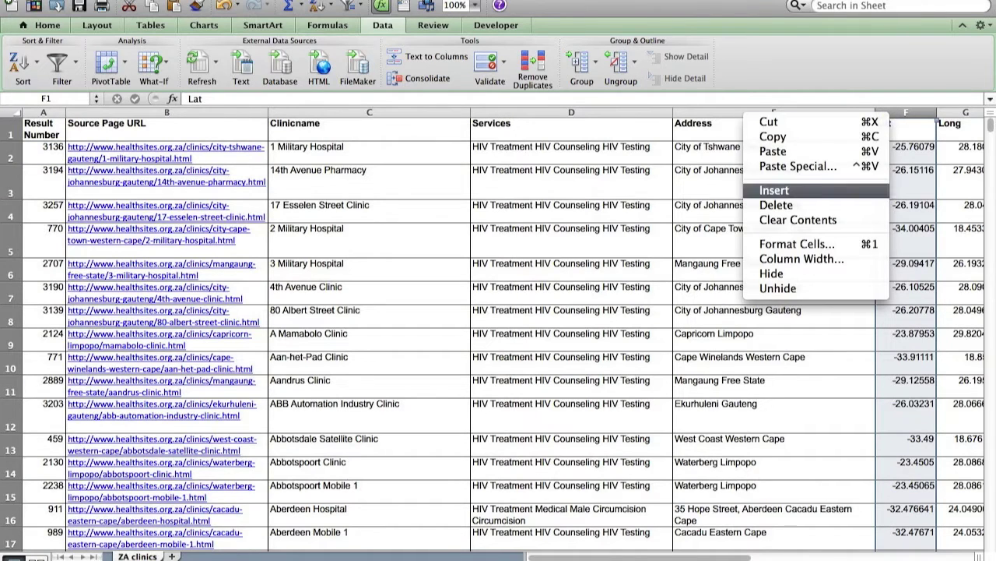
{"action": "left_click", "coordinate": [827, 188]}
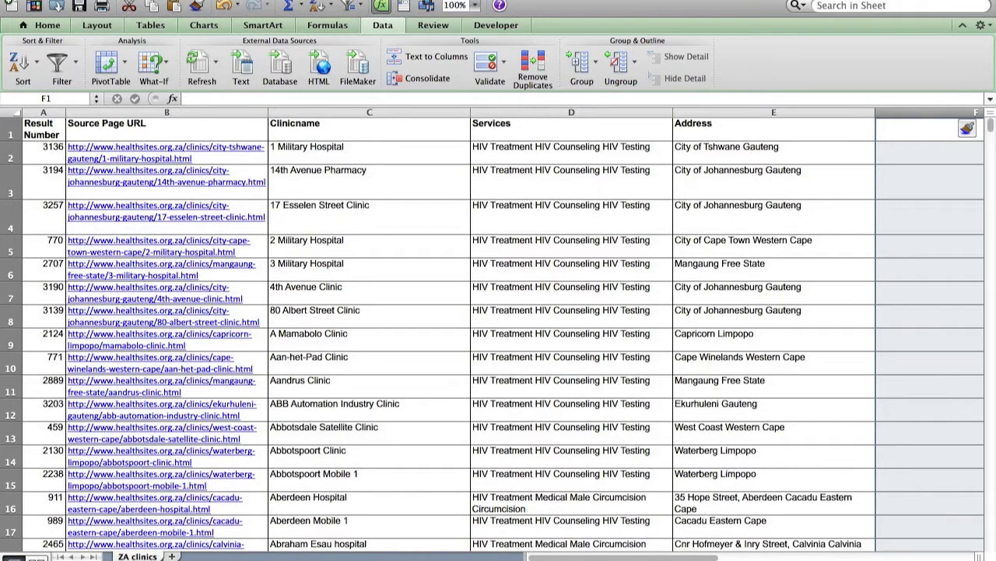
{"action": "left_click", "coordinate": [912, 125]}
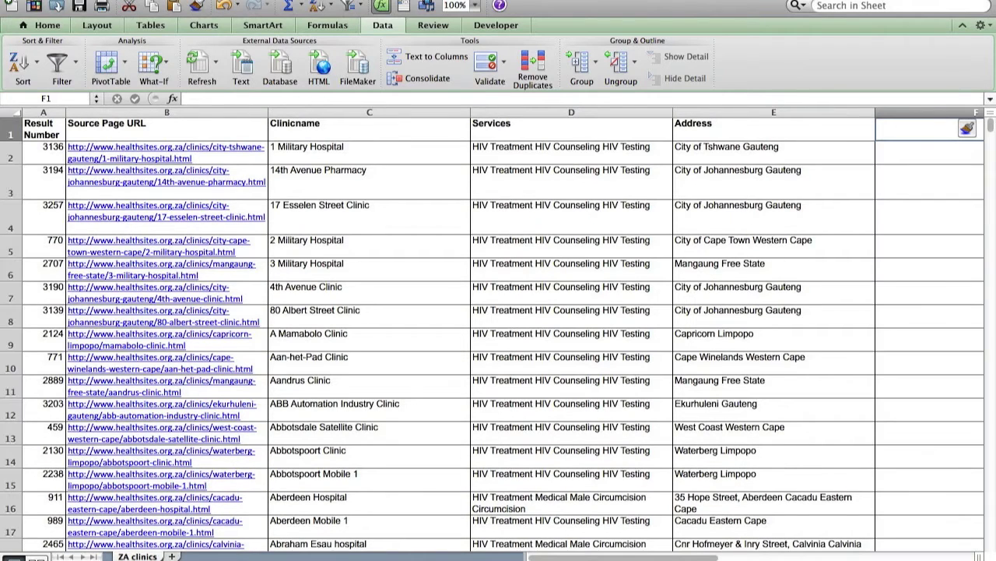
{"action": "type", "text": "Provin"}
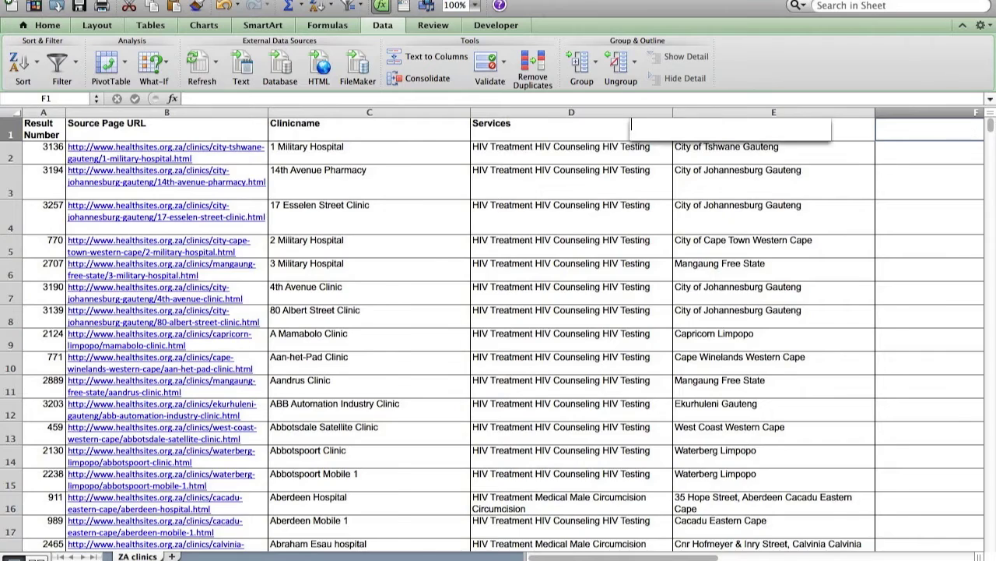
{"action": "type", "text": "ce"}
{"action": "key", "text": "Return"}
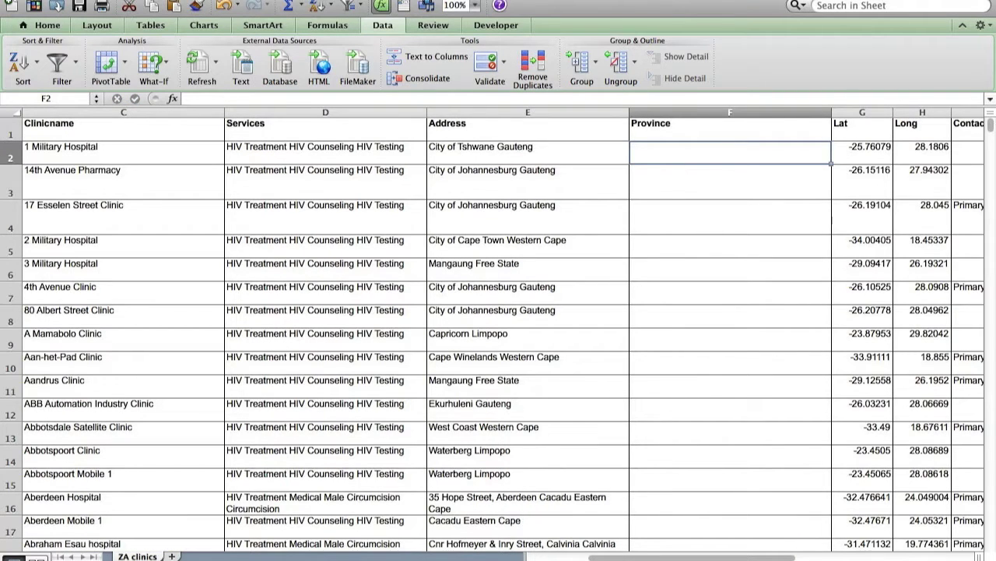
Enter the formula =SEARCH("western-cape",B2) in cell F2 to look for the province in the source page URL.
{"action": "scroll", "coordinate": [503, 329], "scroll_direction": "left", "scroll_amount": 2}
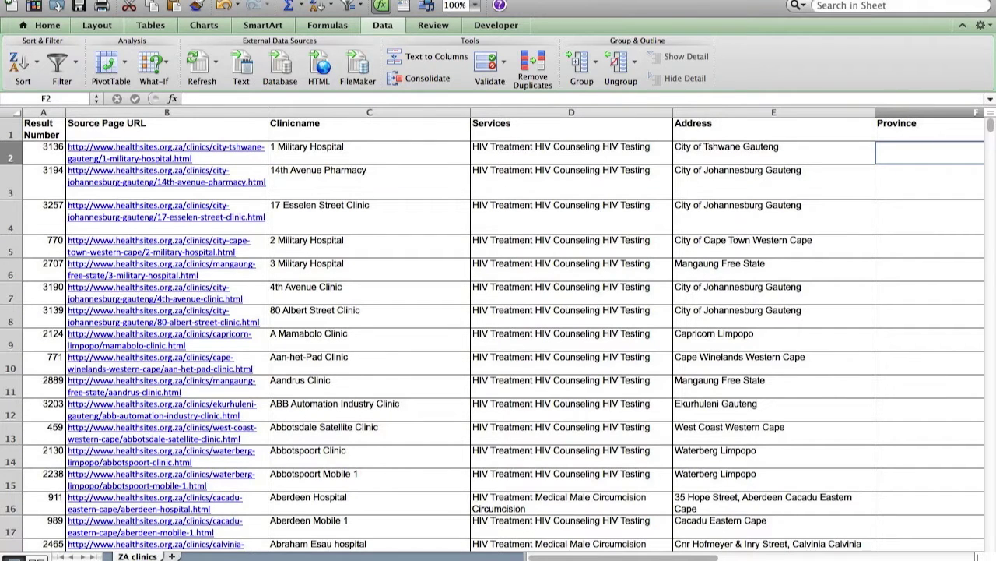
{"action": "left_click", "coordinate": [371, 99]}
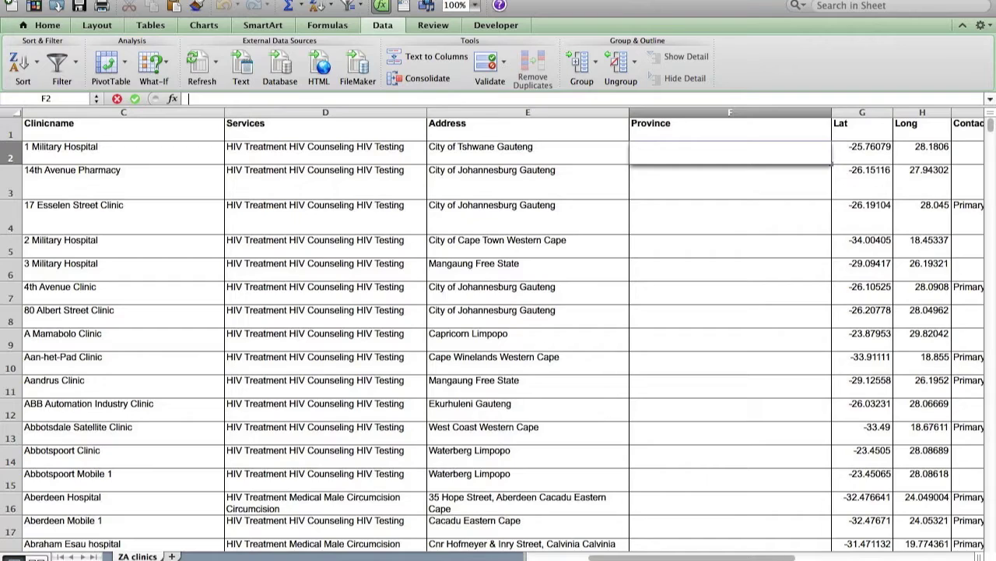
{"action": "type", "text": "=SEARCH"}
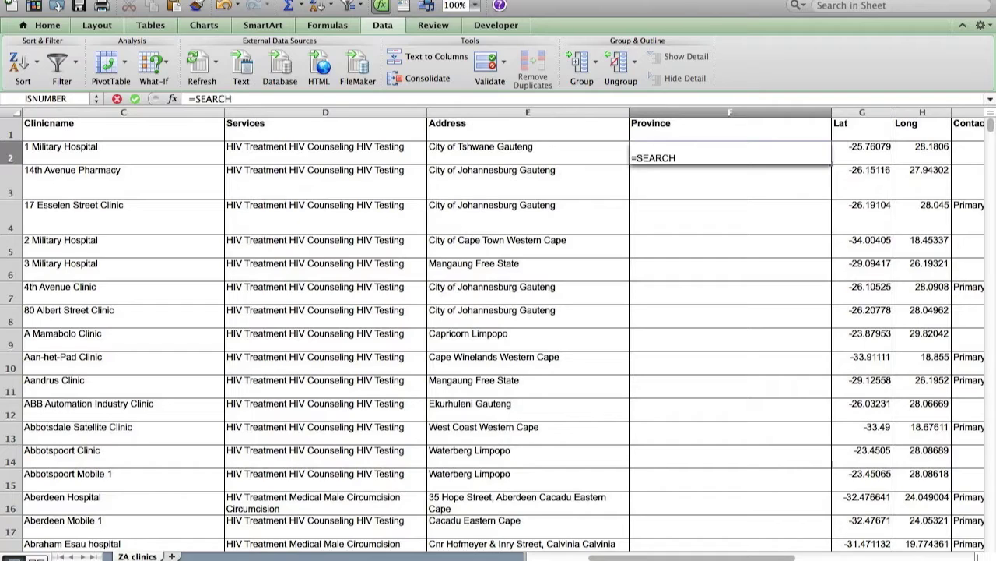
{"action": "type", "text": "(\""}
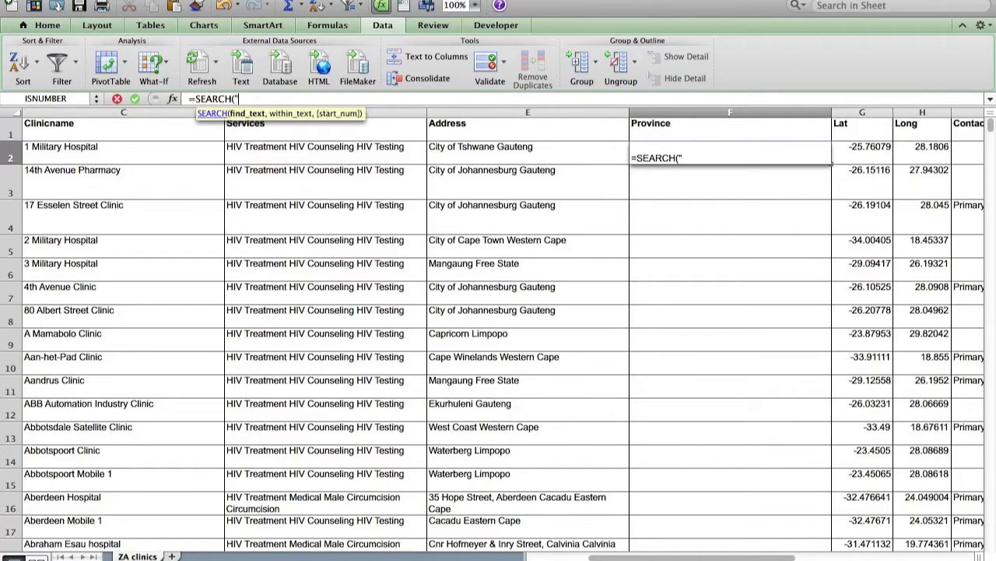
{"action": "type", "text": "western-cape\""}
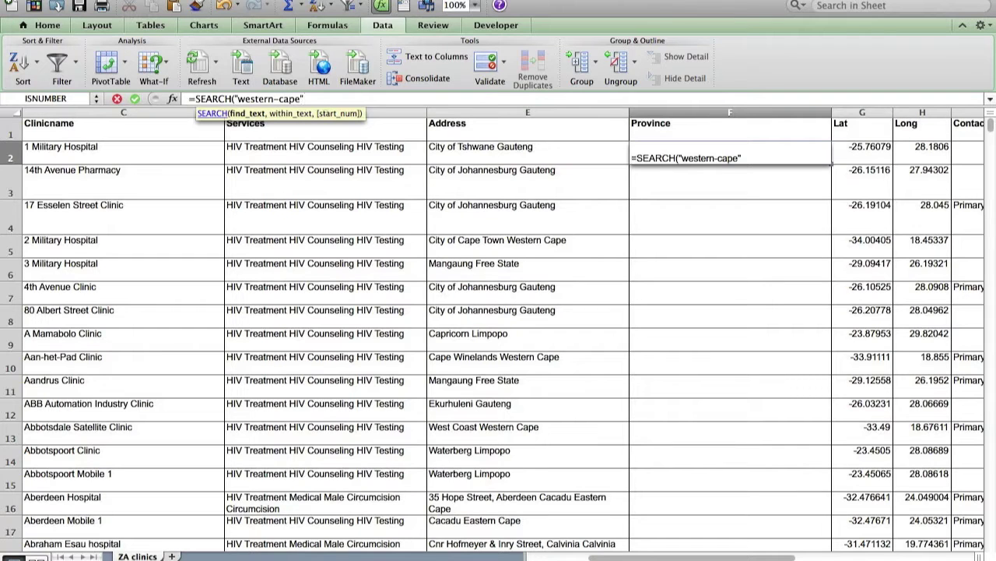
{"action": "type", "text": ","}
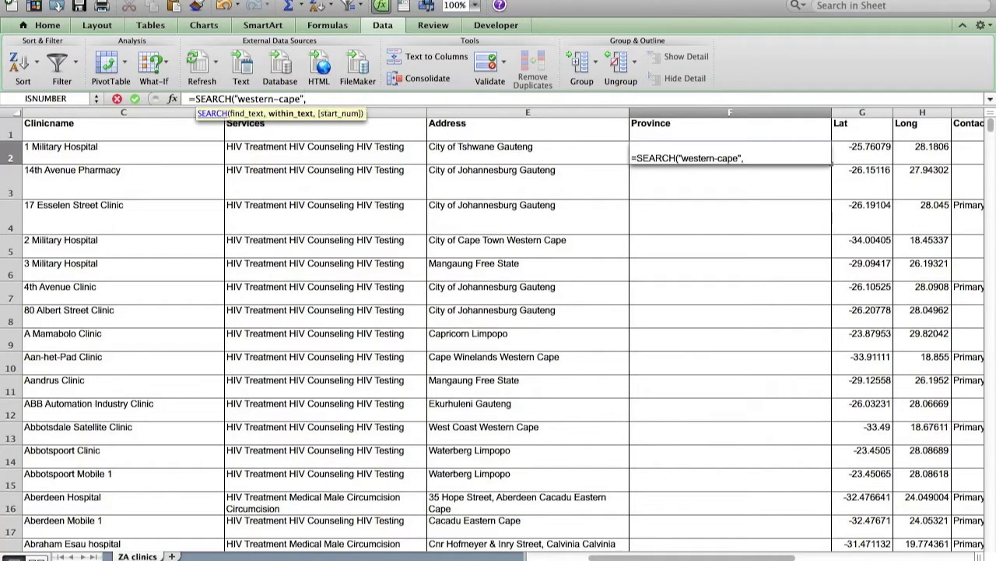
{"action": "scroll", "coordinate": [498, 327], "scroll_direction": "left", "scroll_amount": 3}
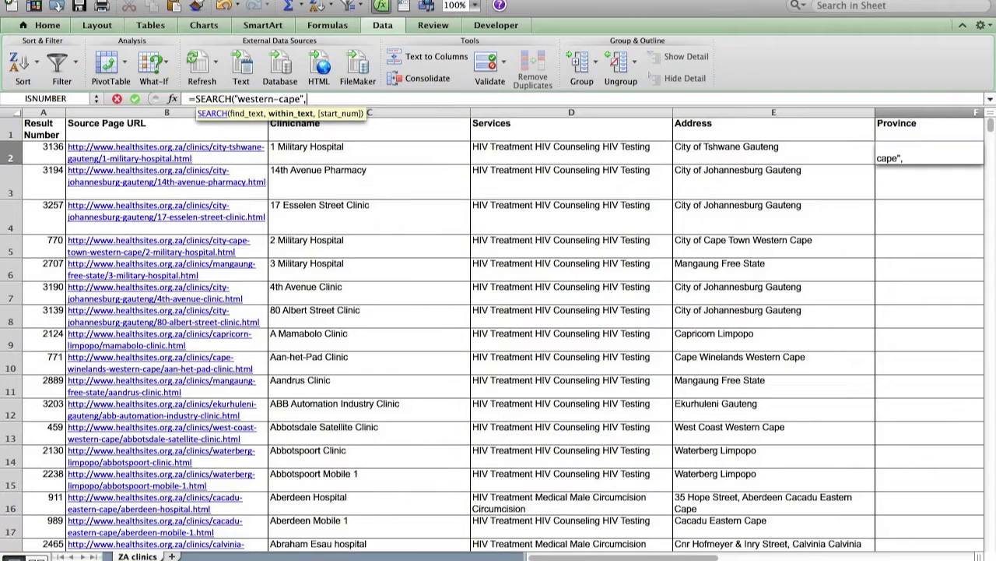
{"action": "left_click", "coordinate": [167, 156]}
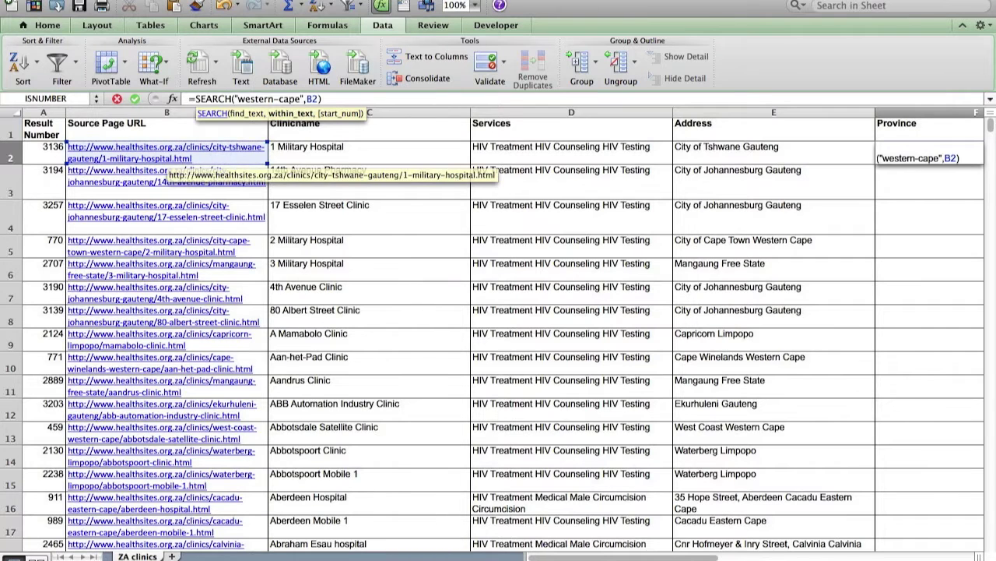
{"action": "key", "text": "Return"}
Fill the SEARCH formula from F2 down to F5 and inspect the formula in F5.
{"action": "left_click", "coordinate": [730, 152]}
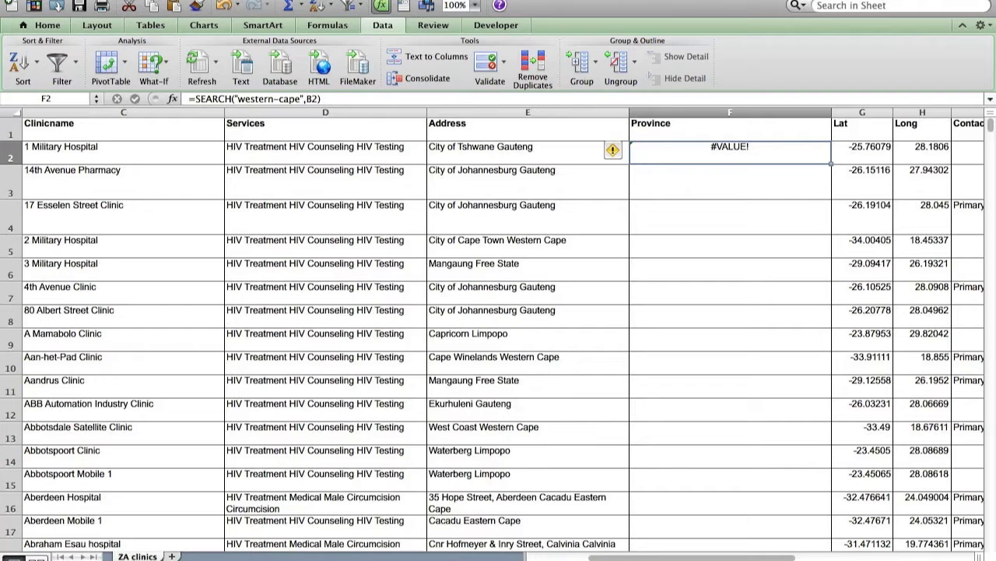
{"action": "scroll", "coordinate": [167, 155], "scroll_direction": "left", "scroll_amount": 2}
{"action": "scroll", "coordinate": [167, 156], "scroll_direction": "right", "scroll_amount": 2}
{"action": "left_click_drag", "start_coordinate": [831, 164], "coordinate": [822, 222]}
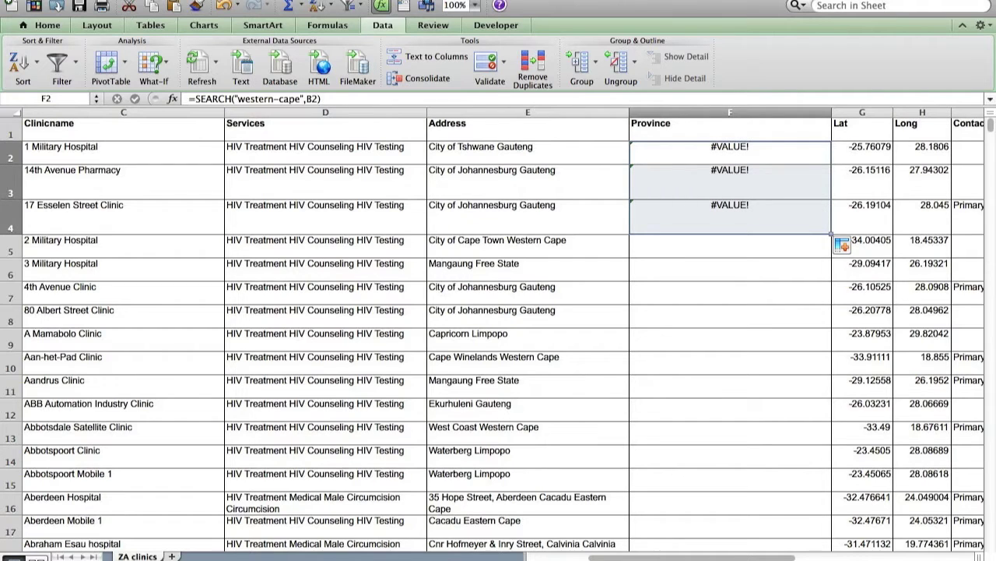
{"action": "left_click_drag", "start_coordinate": [832, 233], "coordinate": [830, 256]}
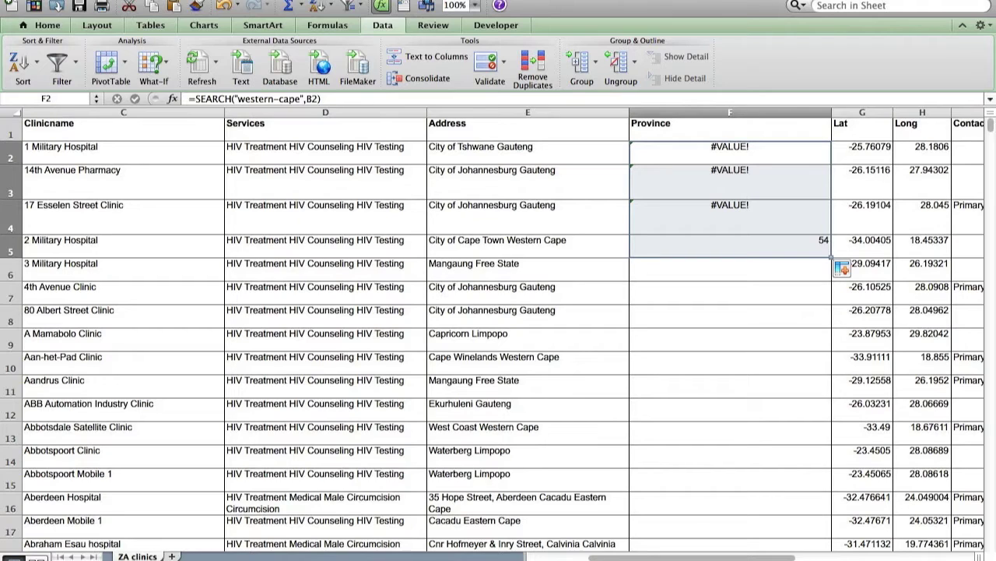
{"action": "left_click", "coordinate": [752, 246]}
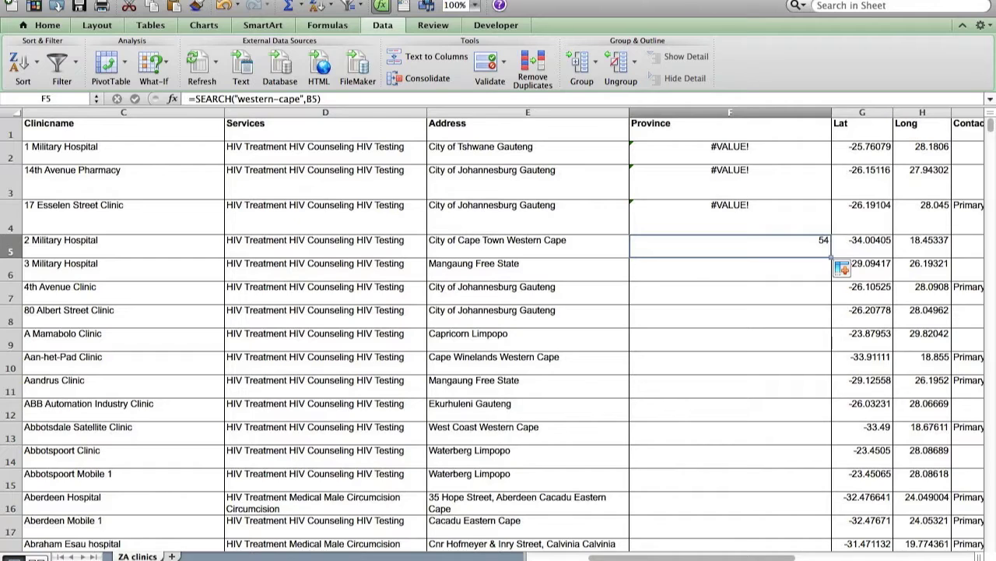
Wrap the formula in F2 as =ISNUMBER(SEARCH("western-cape",B2)) and fill it down to F5.
{"action": "left_click", "coordinate": [749, 155]}
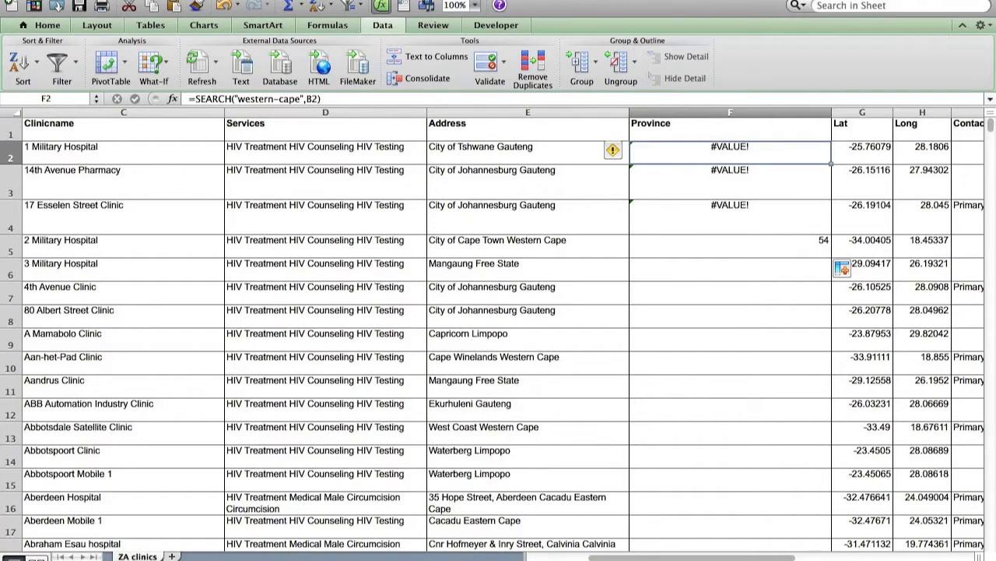
{"action": "left_click", "coordinate": [195, 99]}
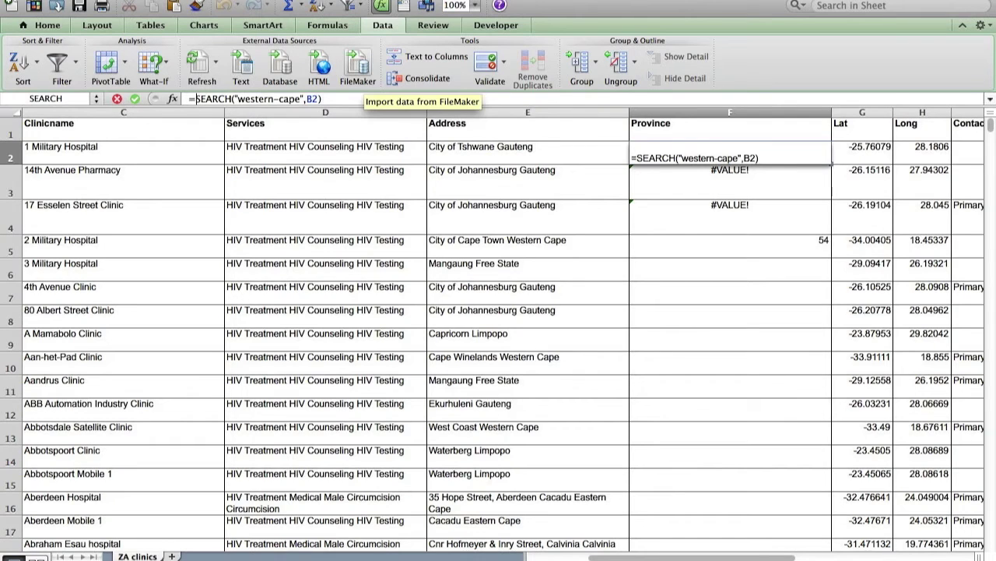
{"action": "left_click", "coordinate": [197, 99]}
{"action": "type", "text": "("}
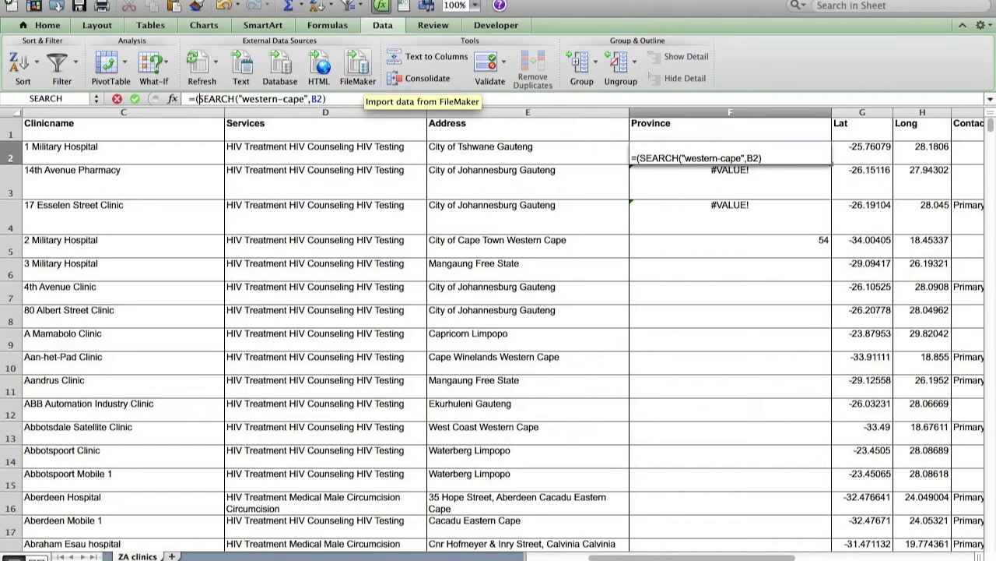
{"action": "left_click", "coordinate": [329, 99]}
{"action": "type", "text": ")"}
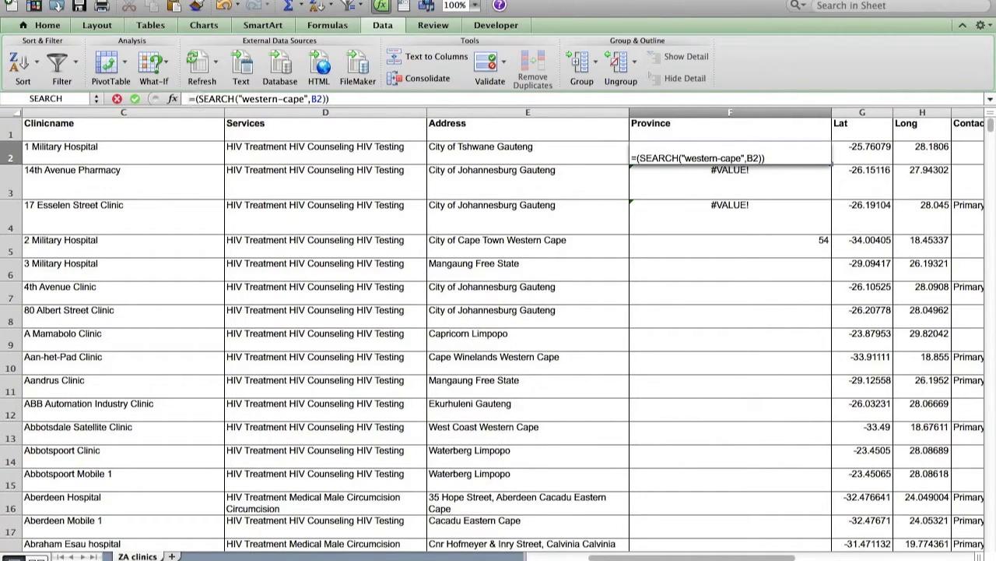
{"action": "left_click", "coordinate": [196, 99]}
{"action": "type", "text": "ISNUMBER"}
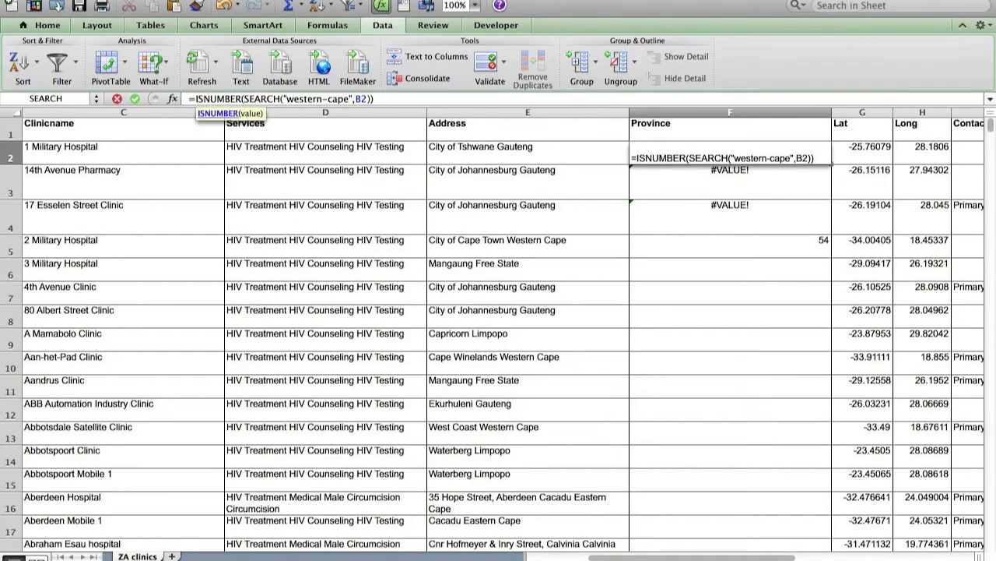
{"action": "key", "text": "Return"}
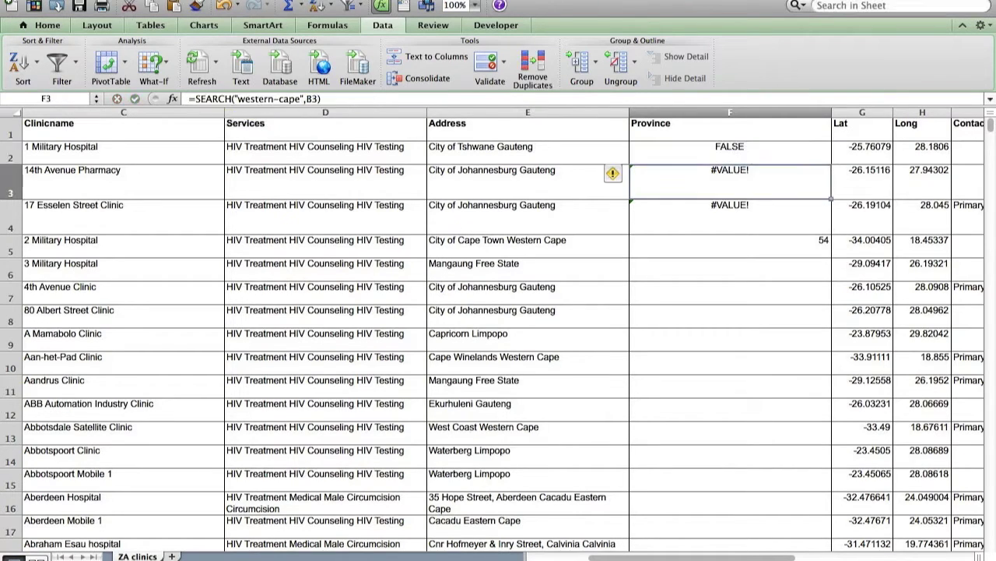
{"action": "left_click", "coordinate": [794, 144]}
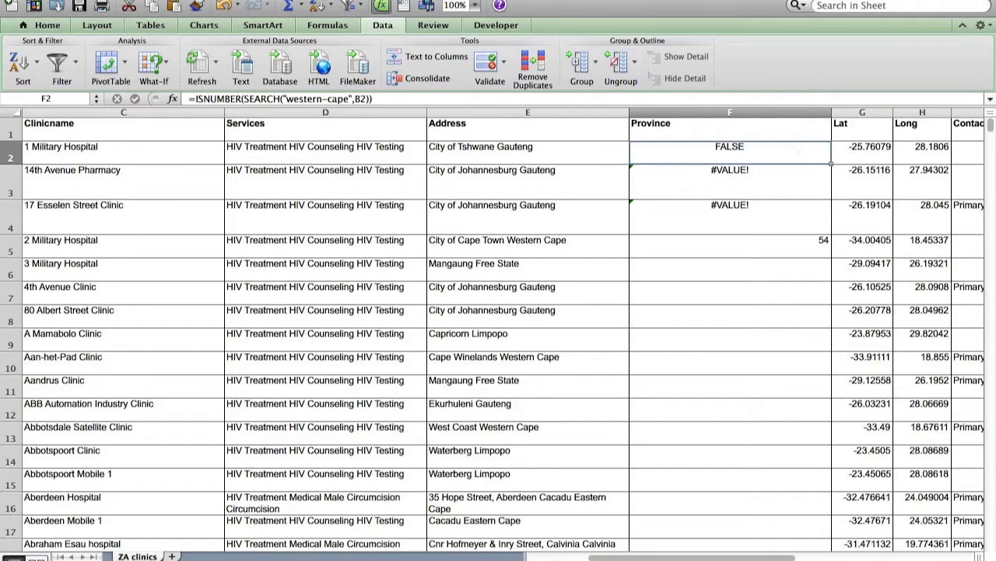
{"action": "left_click_drag", "start_coordinate": [832, 163], "coordinate": [824, 256]}
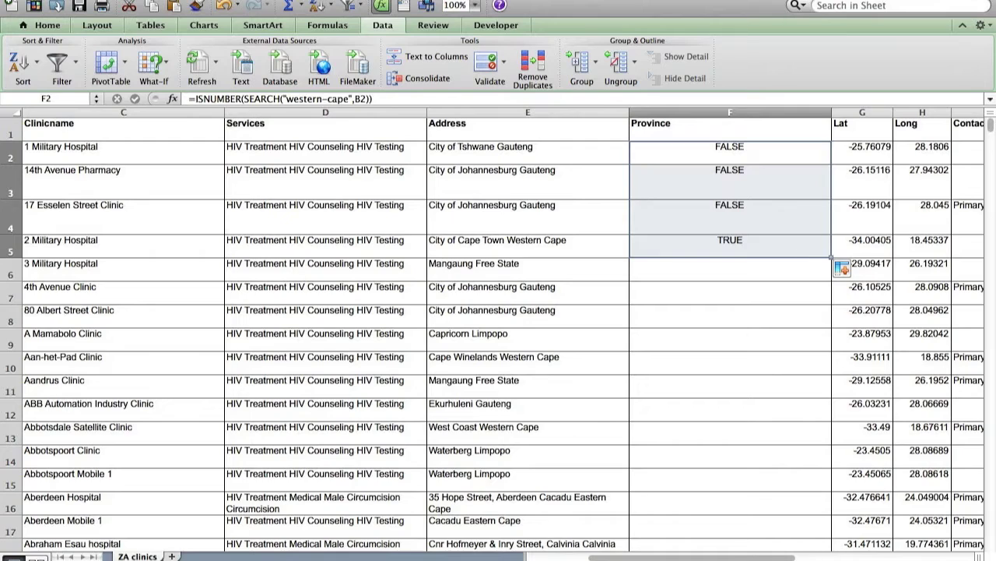
Rewrite F5 as =IF(ISNUMBER(SEARCH("western-cape",B5)),"Western Cape",0) and fill it up to F2.
{"action": "left_click", "coordinate": [804, 251]}
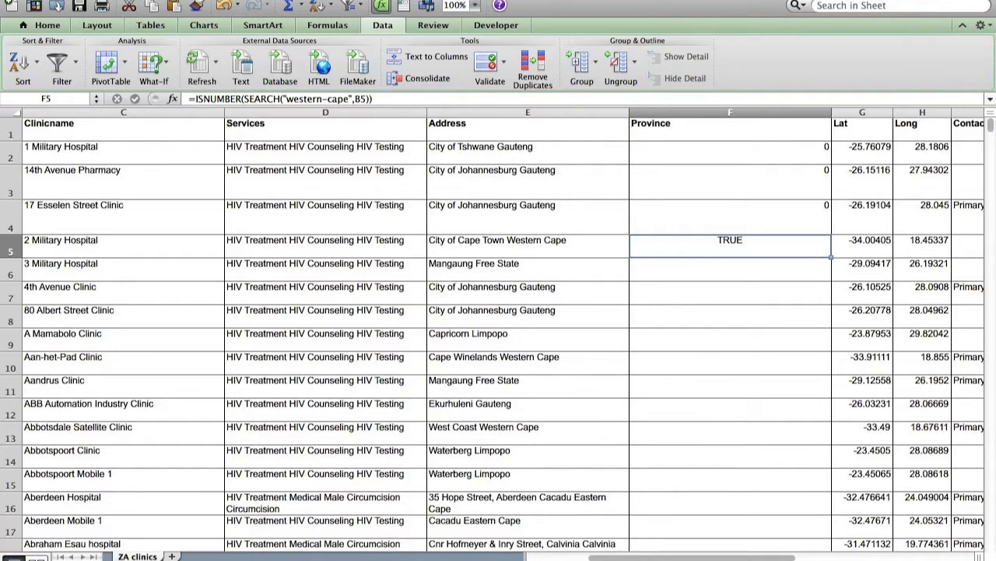
{"action": "left_click", "coordinate": [195, 99]}
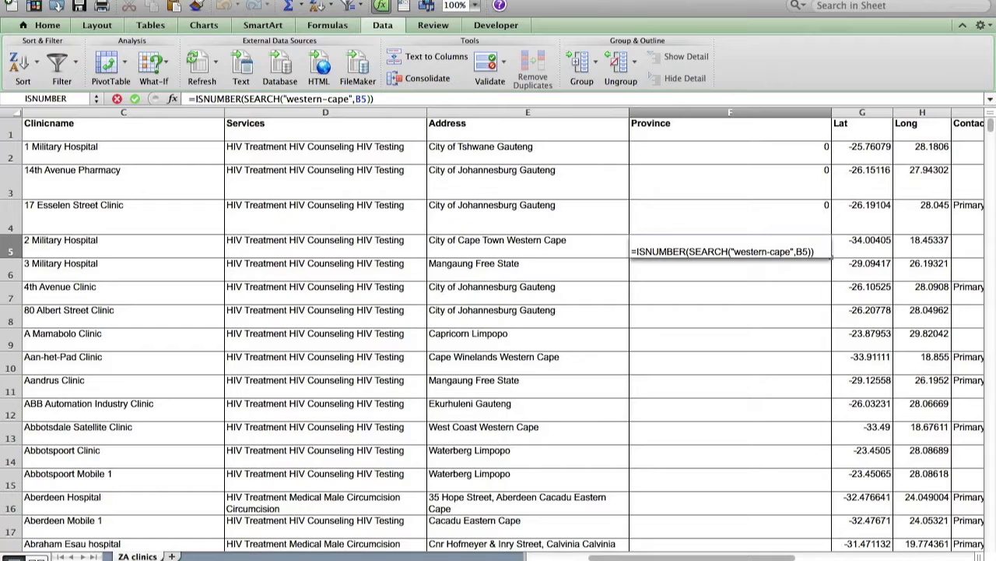
{"action": "type", "text": "IF("}
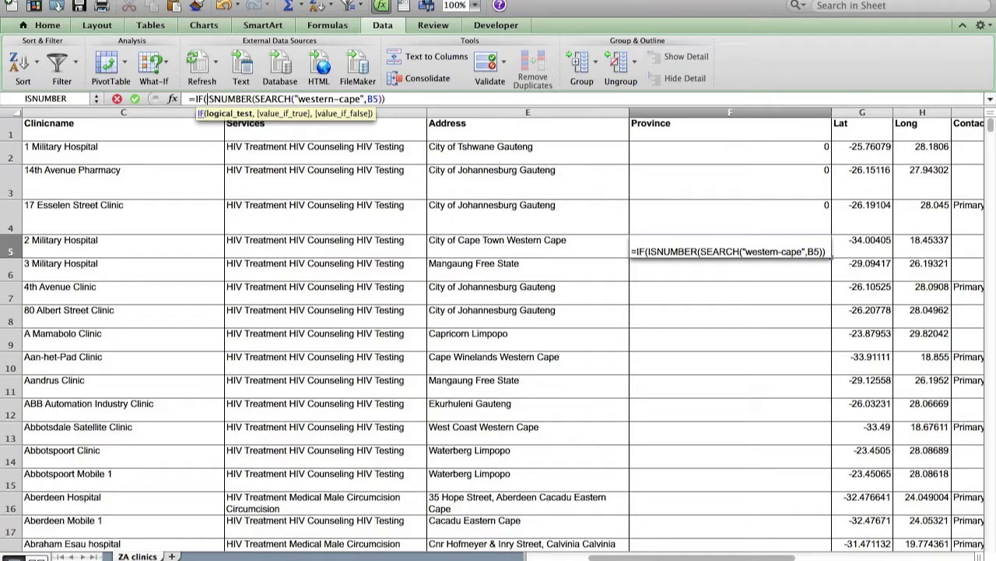
{"action": "type", "text": ","}
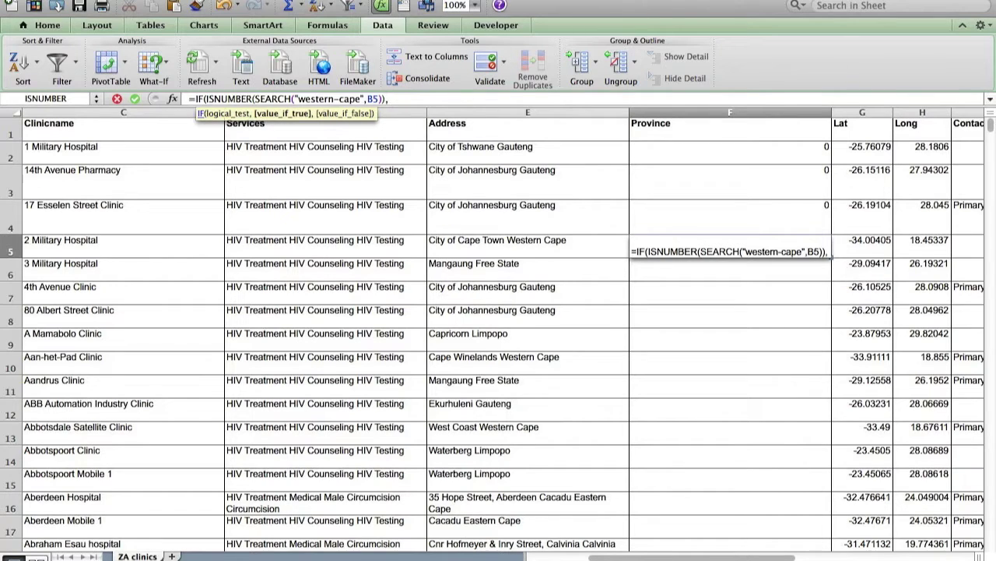
{"action": "type", "text": "\"West"}
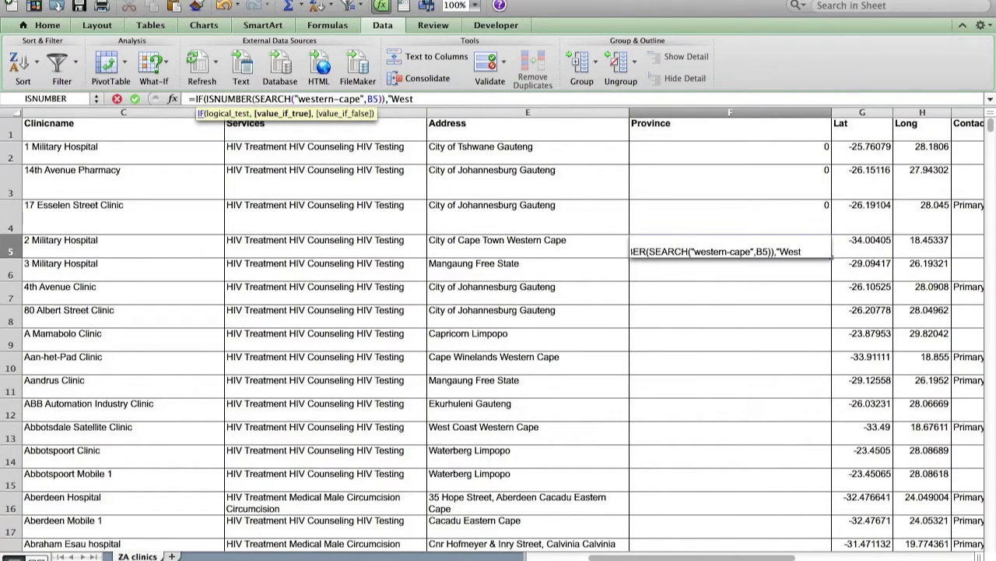
{"action": "type", "text": "ern Cape"}
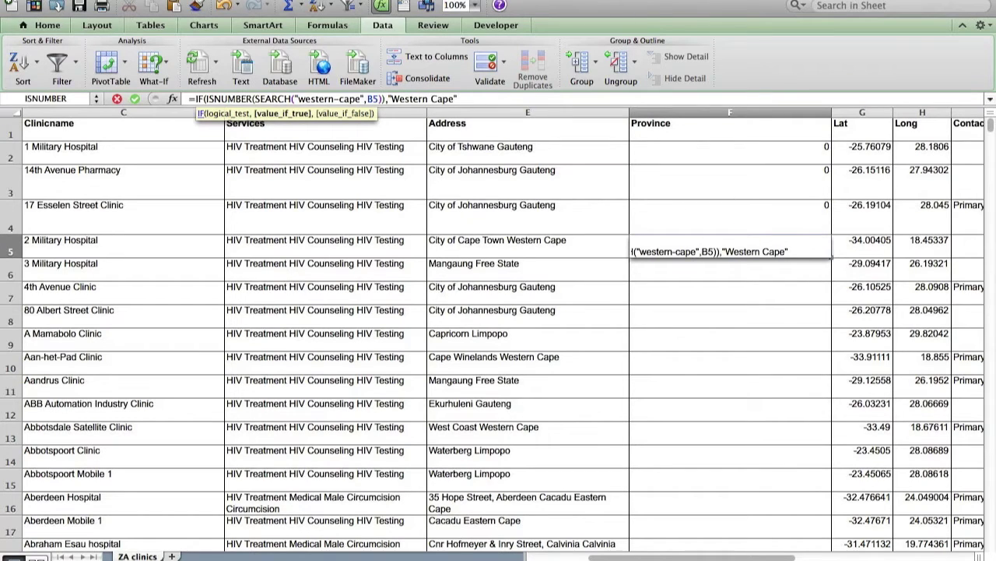
{"action": "type", "text": "\","}
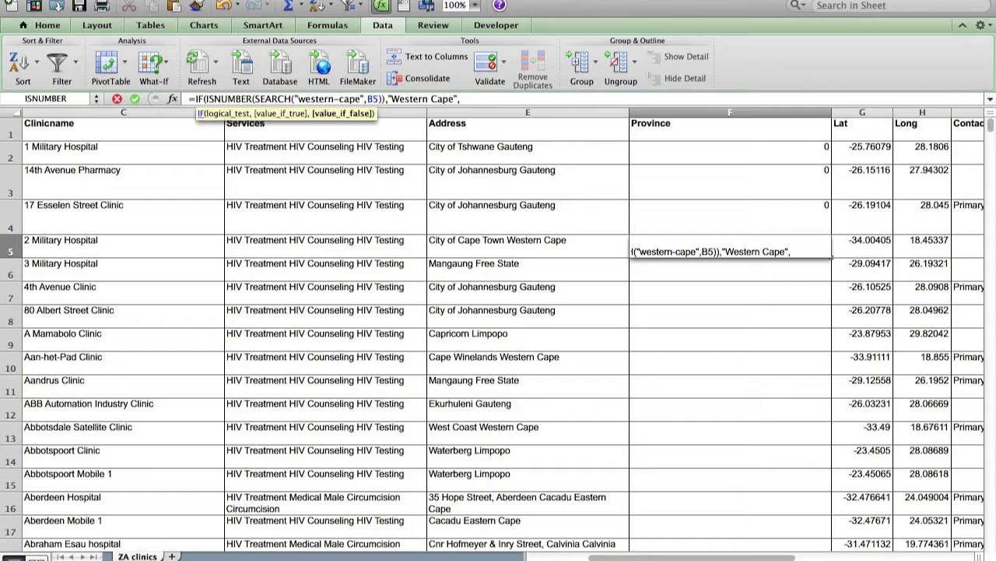
{"action": "type", "text": "0)"}
{"action": "key", "text": "Return"}
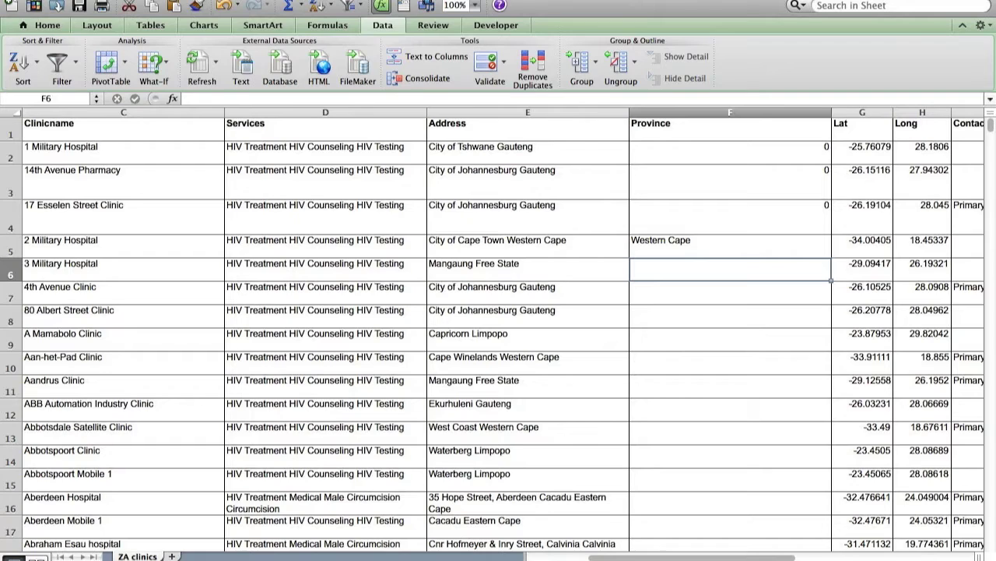
{"action": "left_click", "coordinate": [749, 241]}
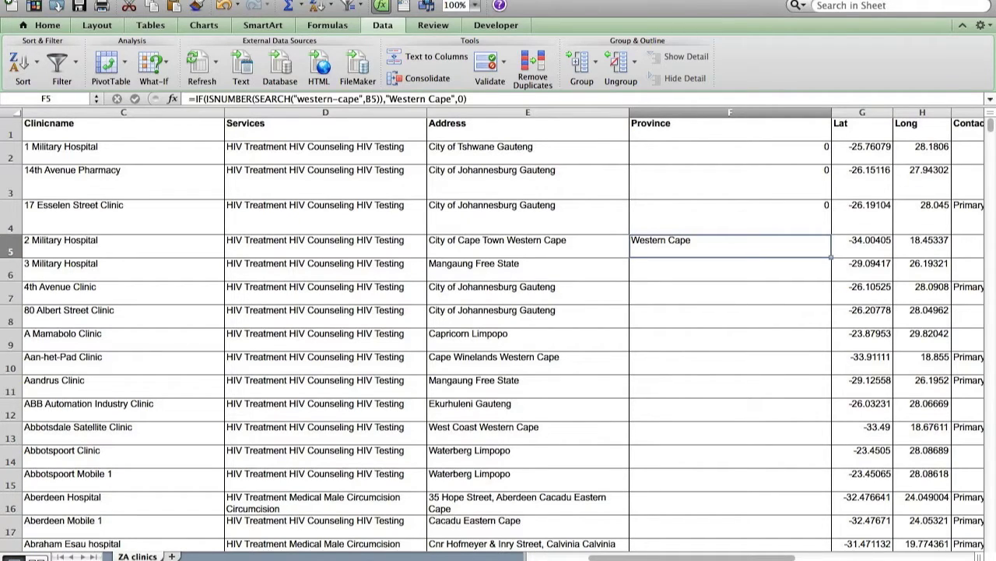
{"action": "left_click_drag", "start_coordinate": [832, 256], "coordinate": [821, 150]}
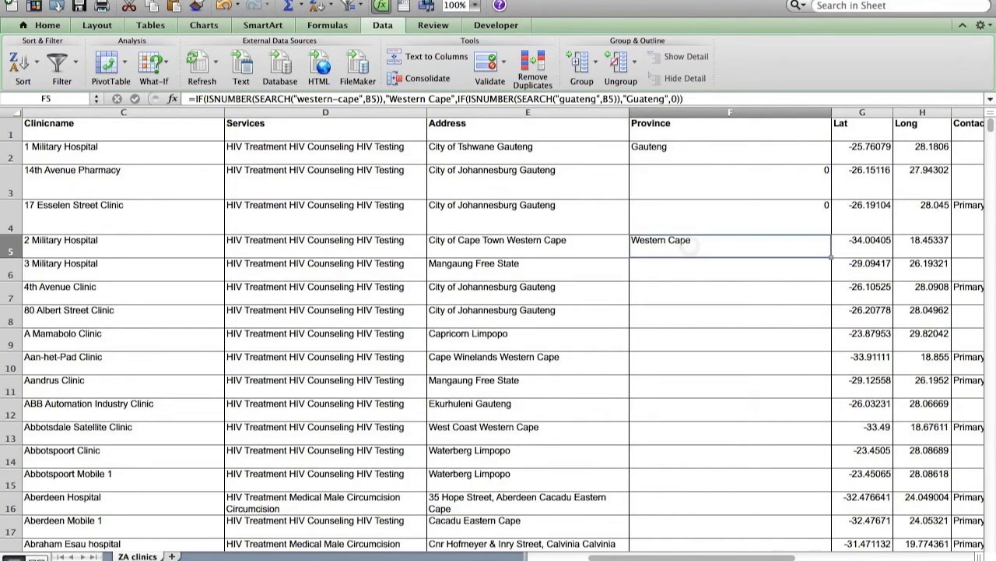
Inspect the nested IF formulas in F3, F5 and F2, expanding the formula bar to read all of F2's province formula.
{"action": "left_click", "coordinate": [669, 215]}
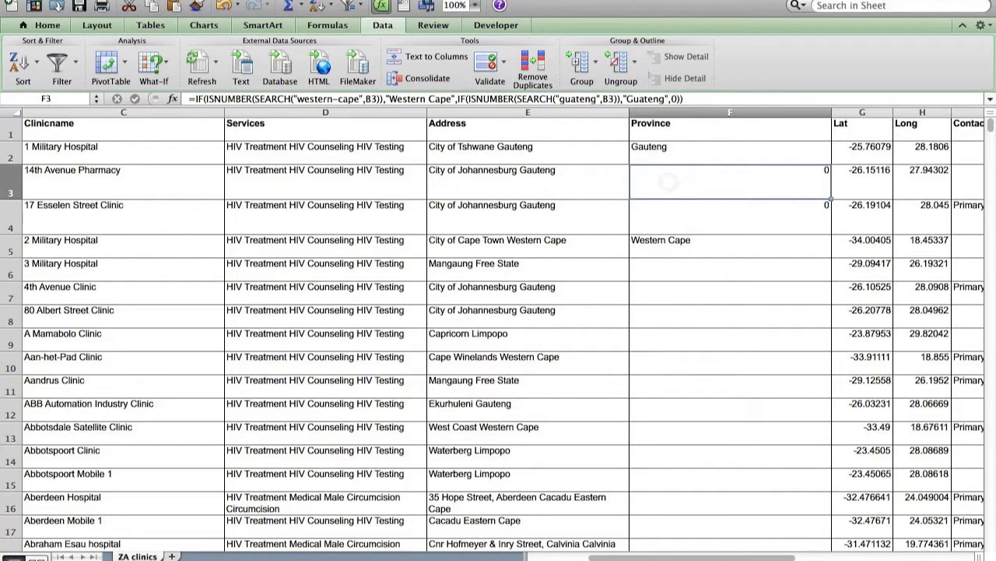
{"action": "left_click", "coordinate": [670, 242]}
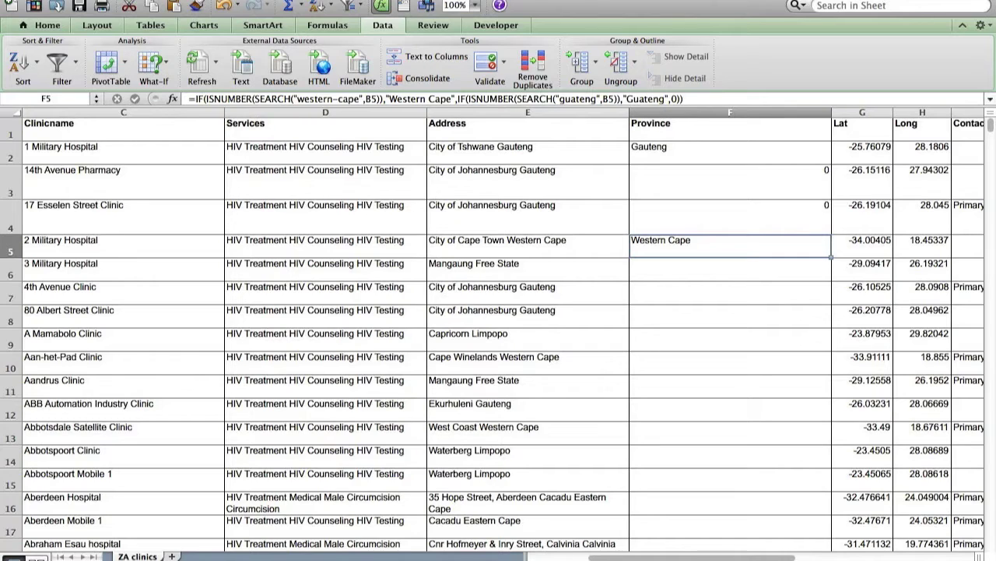
{"action": "left_click", "coordinate": [682, 152]}
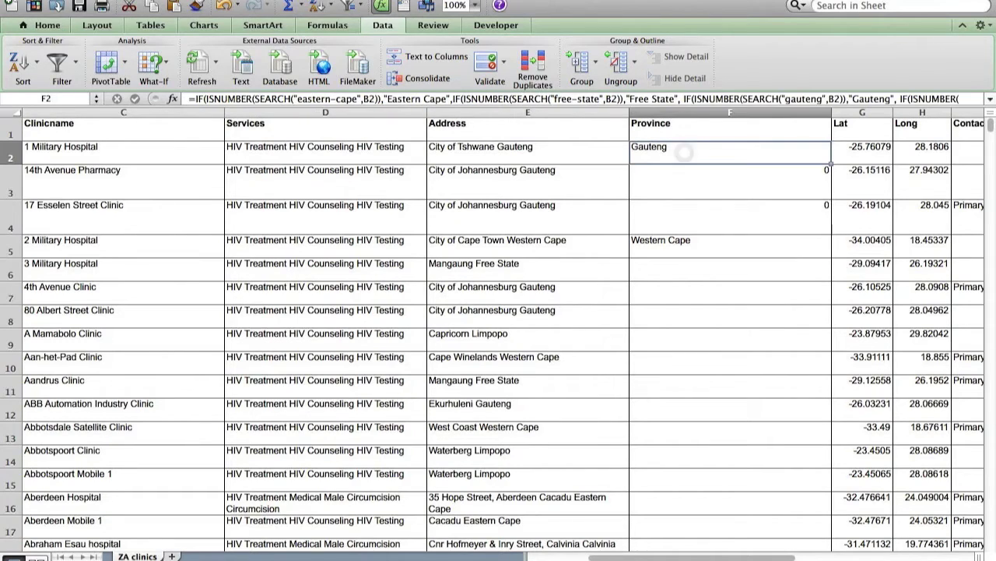
{"action": "left_click_drag", "start_coordinate": [657, 106], "coordinate": [659, 141]}
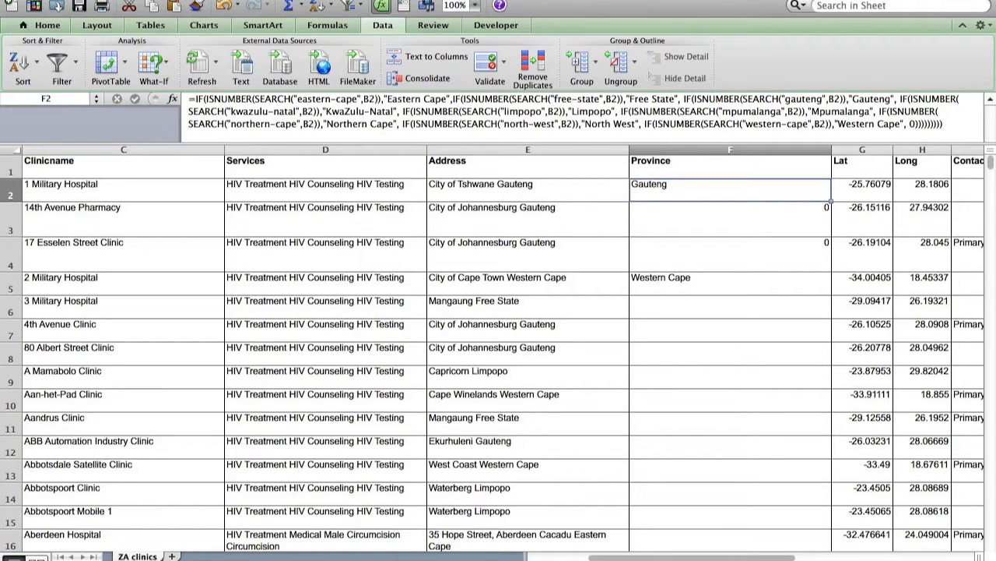
{"action": "left_click", "coordinate": [942, 123]}
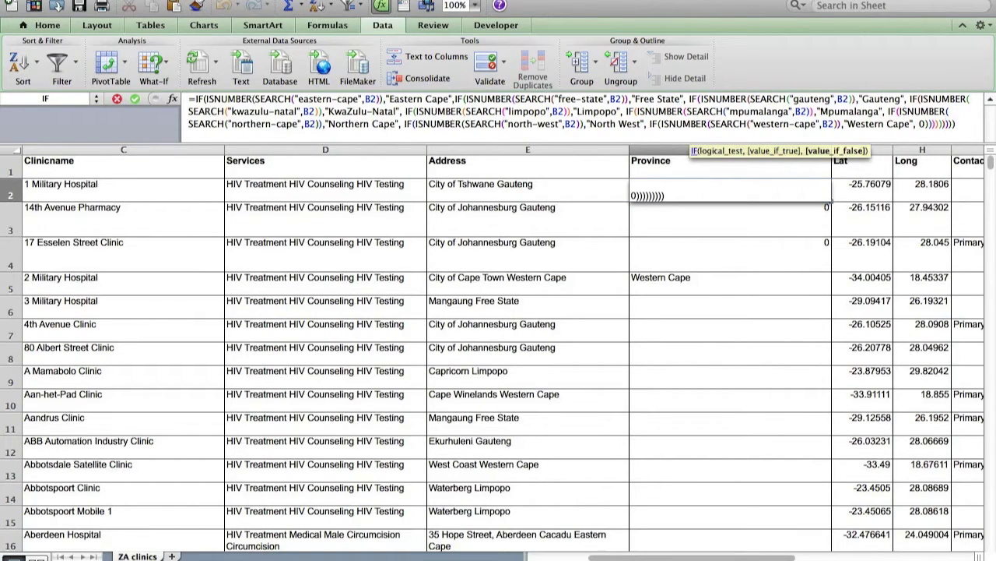
{"action": "key", "text": "Return"}
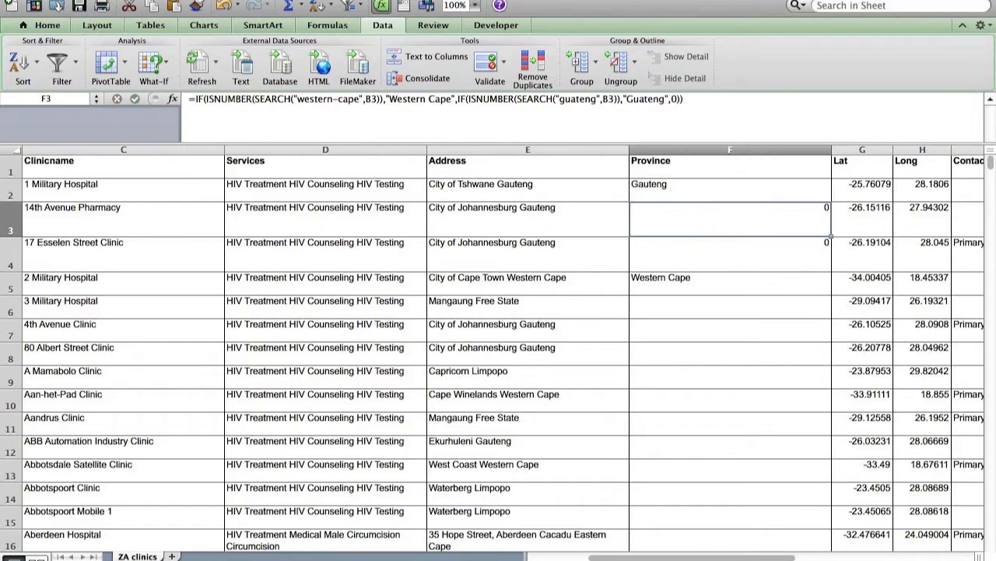
Clear the old formulas from F5, F4 and F3, and fill F2's nested province formula down the whole Province column.
{"action": "left_click", "coordinate": [765, 272]}
{"action": "key", "text": "BackSpace"}
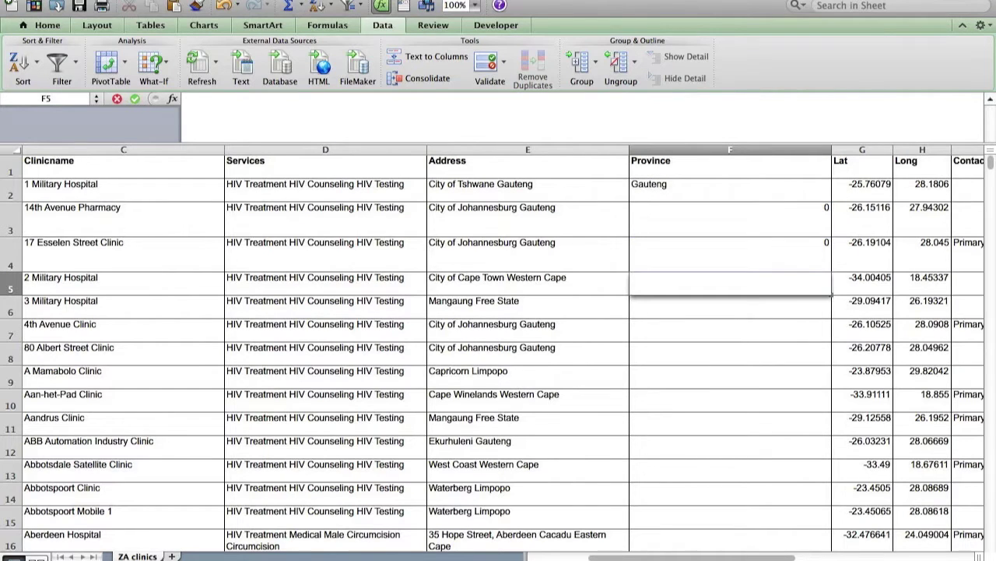
{"action": "key", "text": "Up"}
{"action": "key", "text": "BackSpace"}
{"action": "key", "text": "Up"}
{"action": "key", "text": "BackSpace"}
{"action": "key", "text": "Up"}
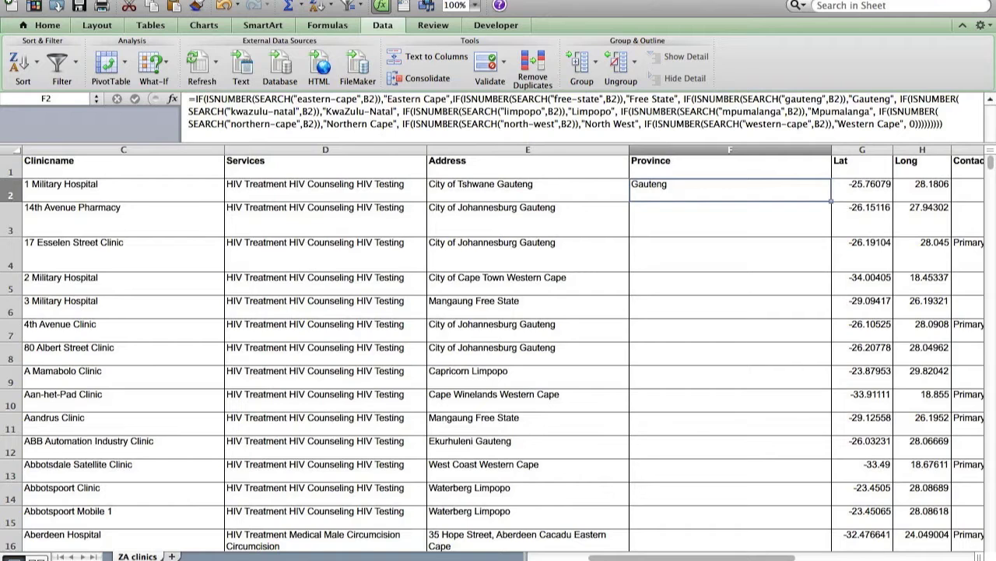
{"action": "double_click", "coordinate": [832, 200]}
{"action": "left_click", "coordinate": [922, 189]}
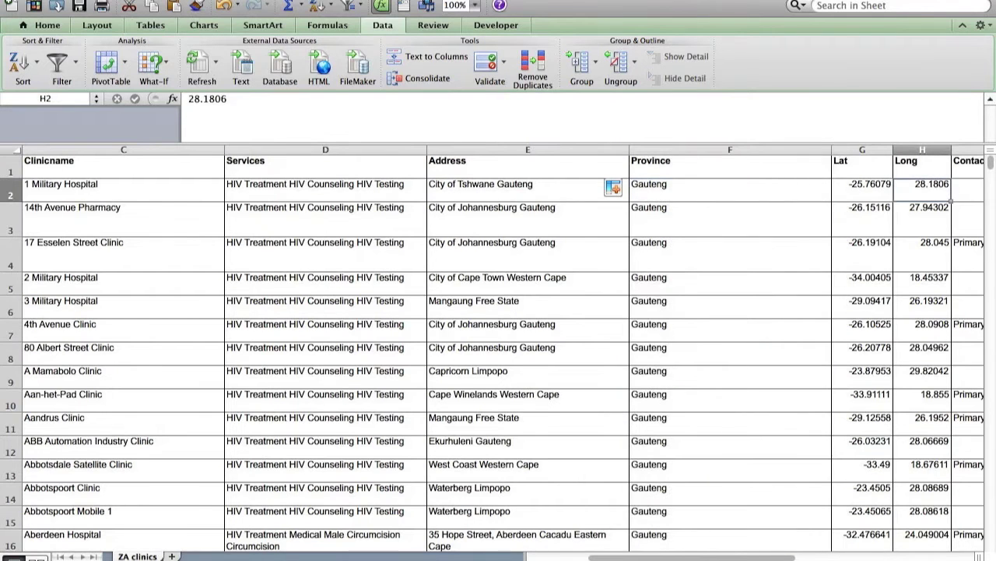
Check the filled Province values against the addresses and source page URLs down the clinic list.
{"action": "scroll", "coordinate": [503, 354], "scroll_direction": "down", "scroll_amount": 3}
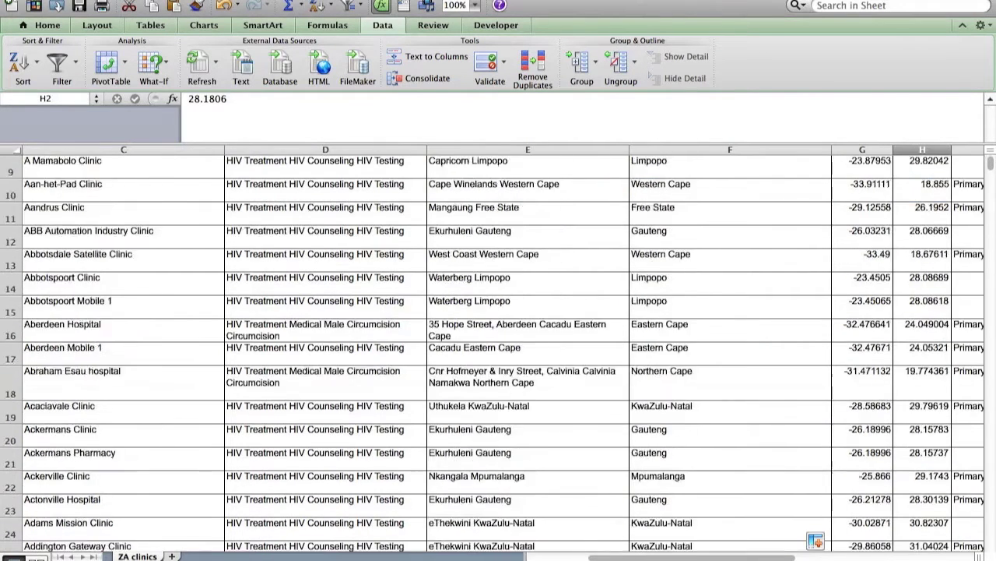
{"action": "scroll", "coordinate": [503, 353], "scroll_direction": "up", "scroll_amount": 3}
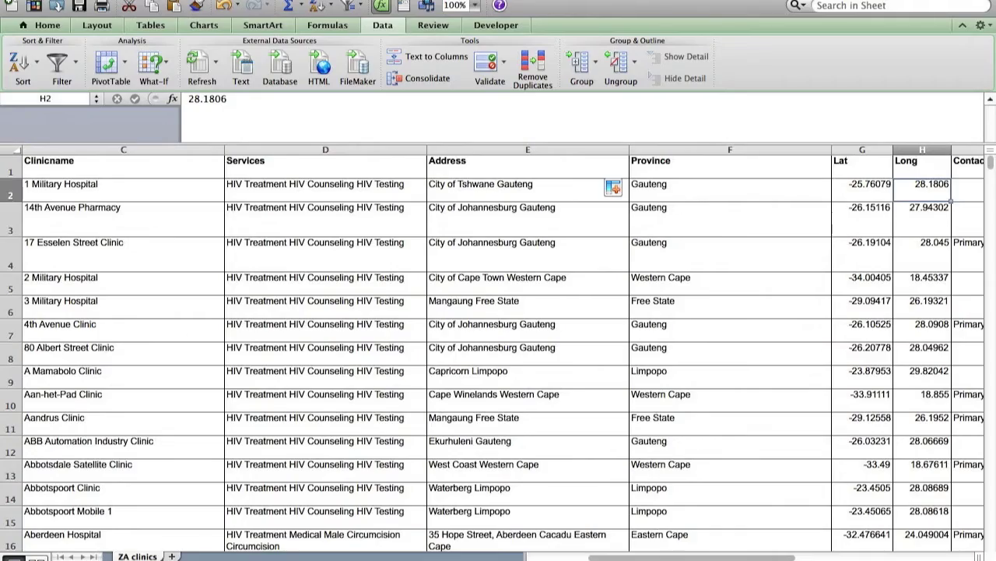
{"action": "scroll", "coordinate": [498, 350], "scroll_direction": "down", "scroll_amount": 20}
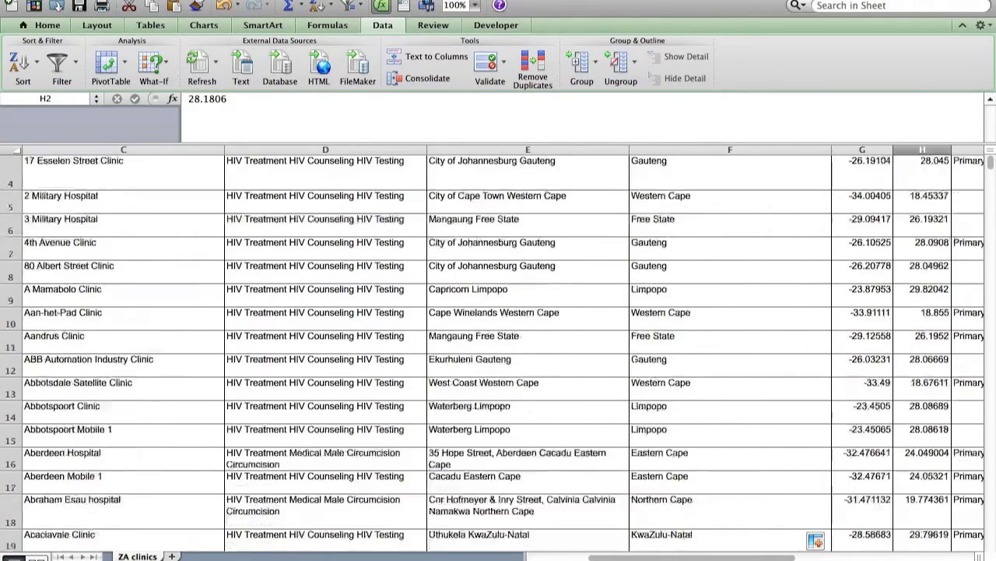
{"action": "scroll", "coordinate": [498, 350], "scroll_direction": "down", "scroll_amount": 20}
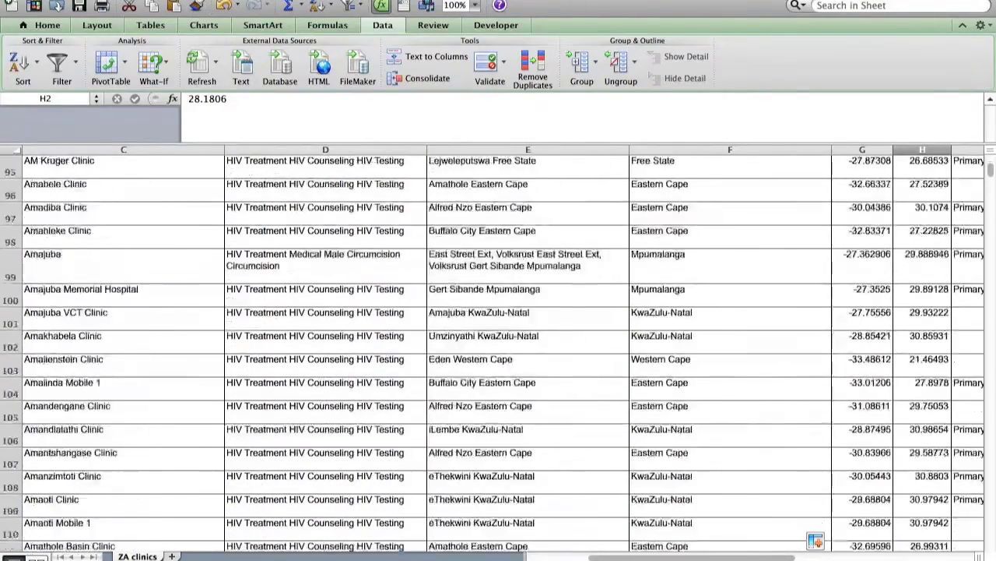
{"action": "scroll", "coordinate": [499, 350], "scroll_direction": "left", "scroll_amount": 2}
{"action": "scroll", "coordinate": [498, 350], "scroll_direction": "down", "scroll_amount": 6}
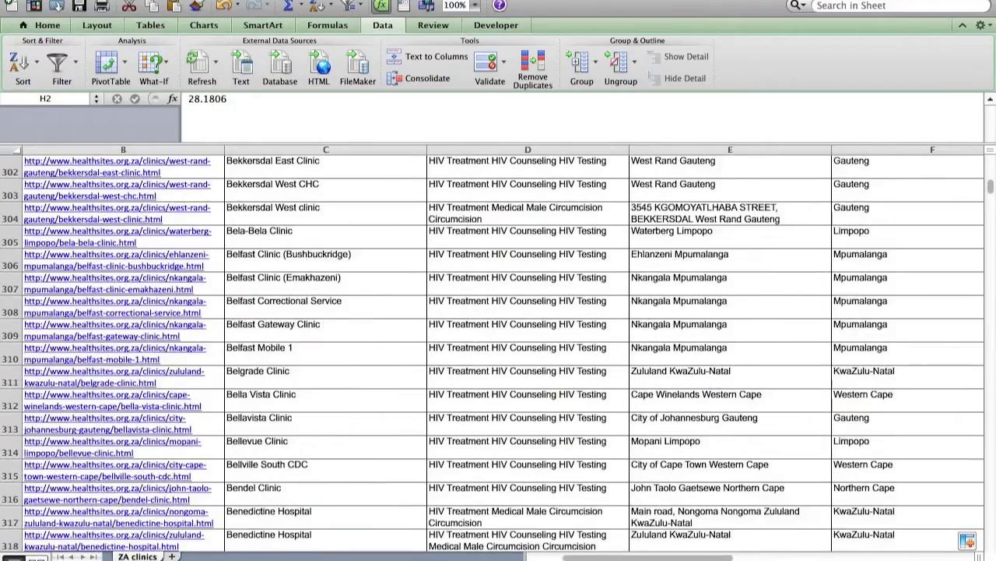
{"action": "scroll", "coordinate": [498, 350], "scroll_direction": "up", "scroll_amount": 20}
{"action": "scroll", "coordinate": [498, 350], "scroll_direction": "up", "scroll_amount": 20}
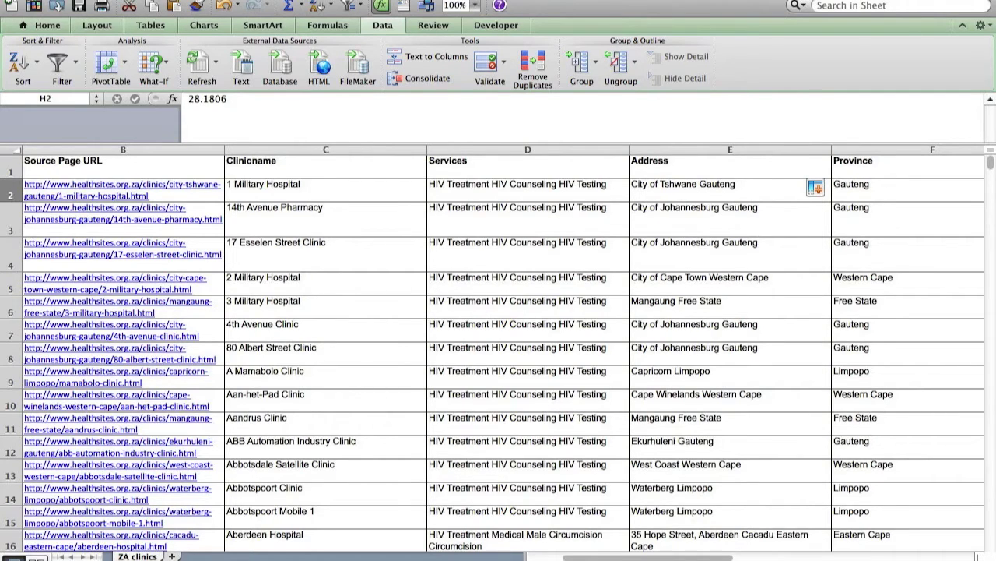
Copy the Province column and paste only its values into the empty column J starting at J1, checking the result in J2.
{"action": "scroll", "coordinate": [499, 351], "scroll_direction": "right", "scroll_amount": 3}
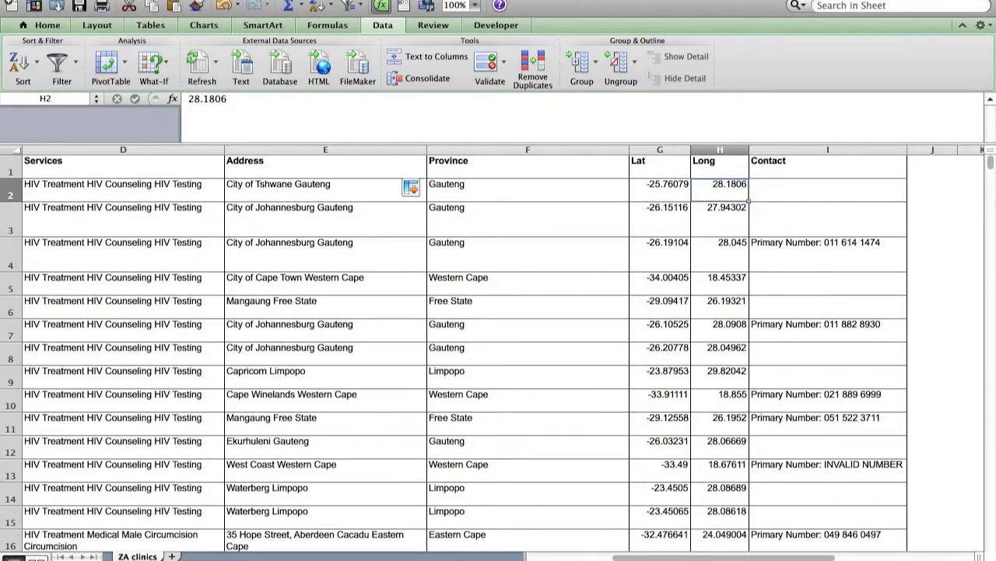
{"action": "left_click", "coordinate": [526, 149]}
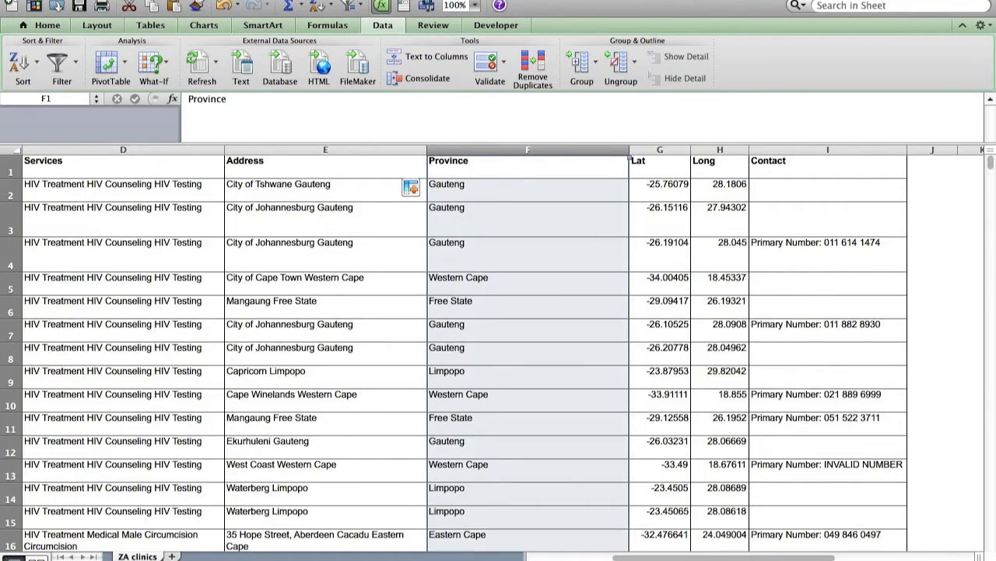
{"action": "right_click", "coordinate": [524, 152]}
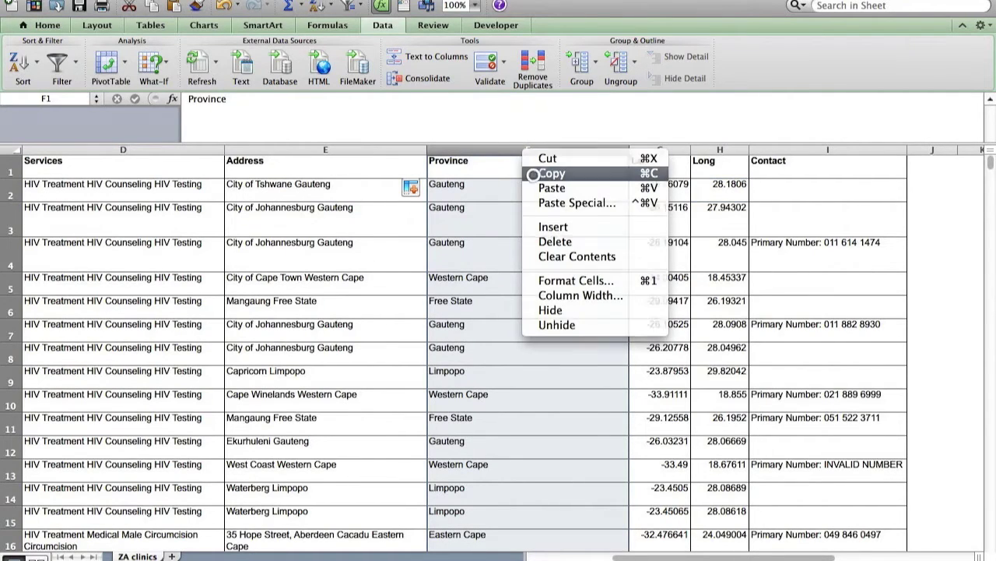
{"action": "left_click", "coordinate": [534, 174]}
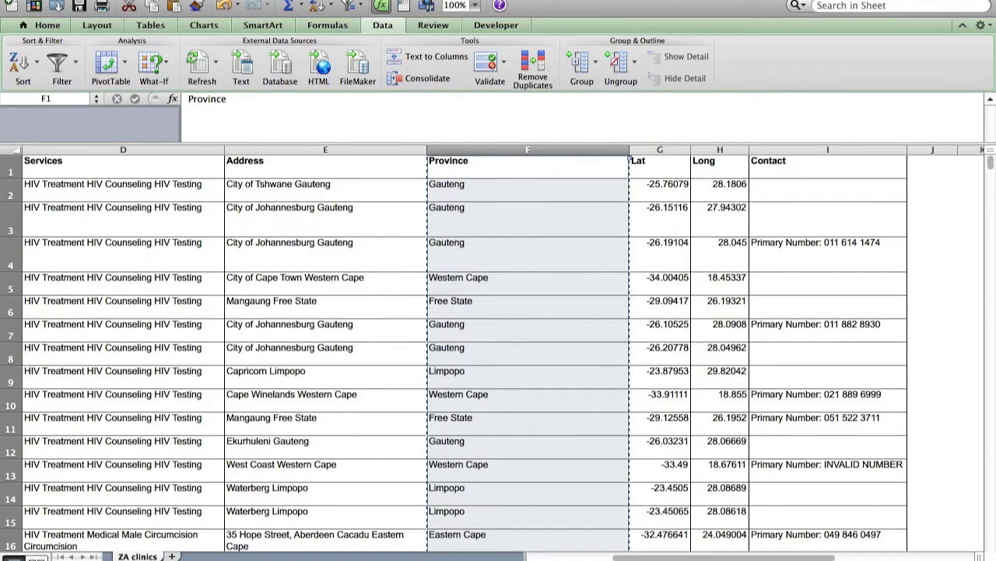
{"action": "left_click", "coordinate": [916, 163]}
{"action": "right_click", "coordinate": [916, 163]}
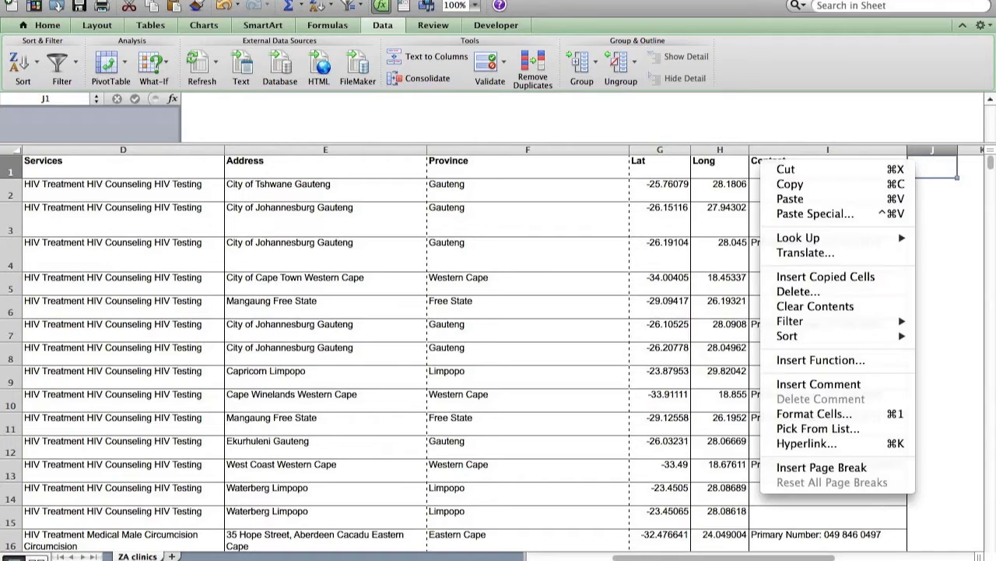
{"action": "left_click", "coordinate": [843, 217]}
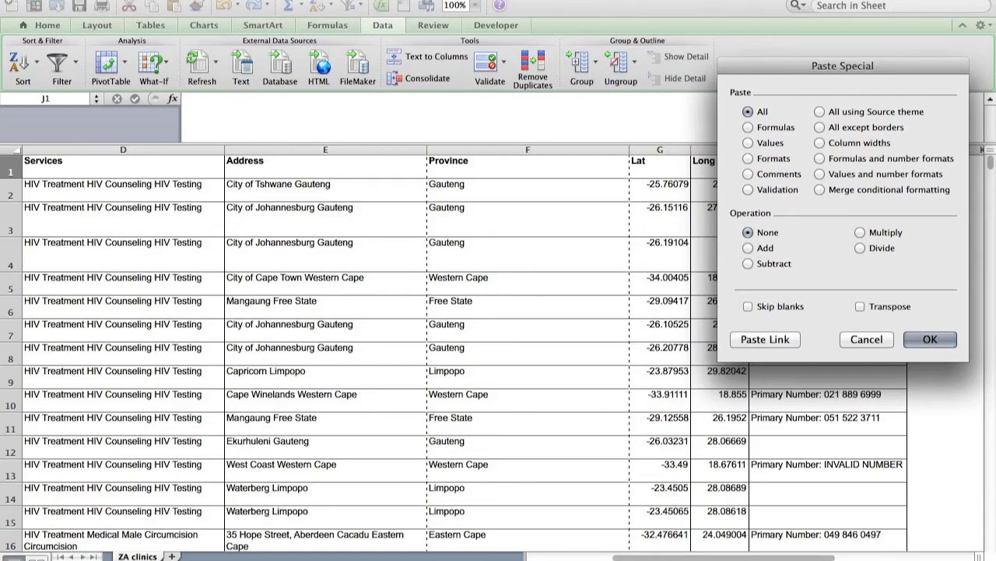
{"action": "left_click", "coordinate": [748, 142]}
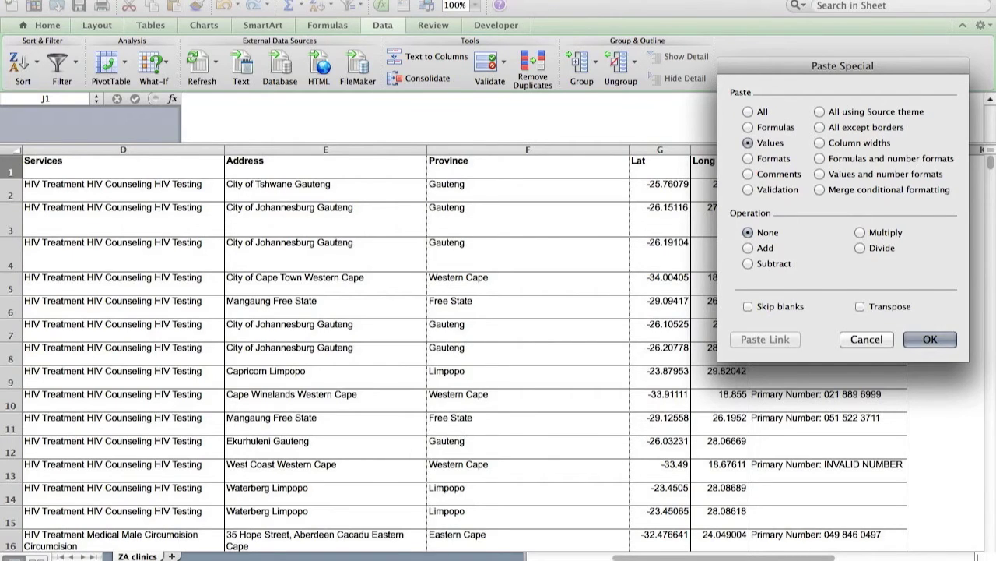
{"action": "left_click", "coordinate": [929, 339]}
{"action": "left_click", "coordinate": [921, 200]}
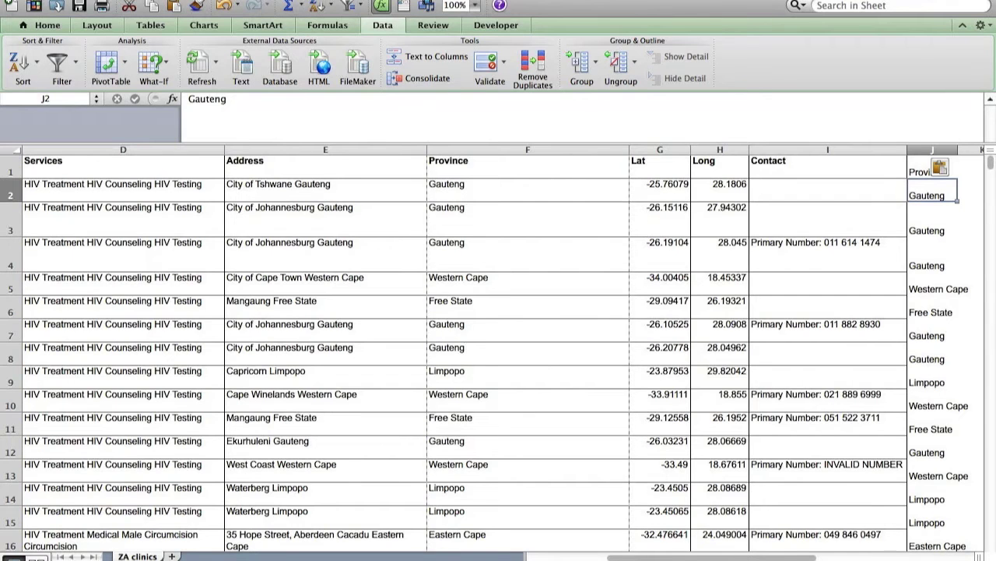
{"action": "left_click", "coordinate": [970, 166]}
{"action": "scroll", "coordinate": [503, 350], "scroll_direction": "left", "scroll_amount": 1}
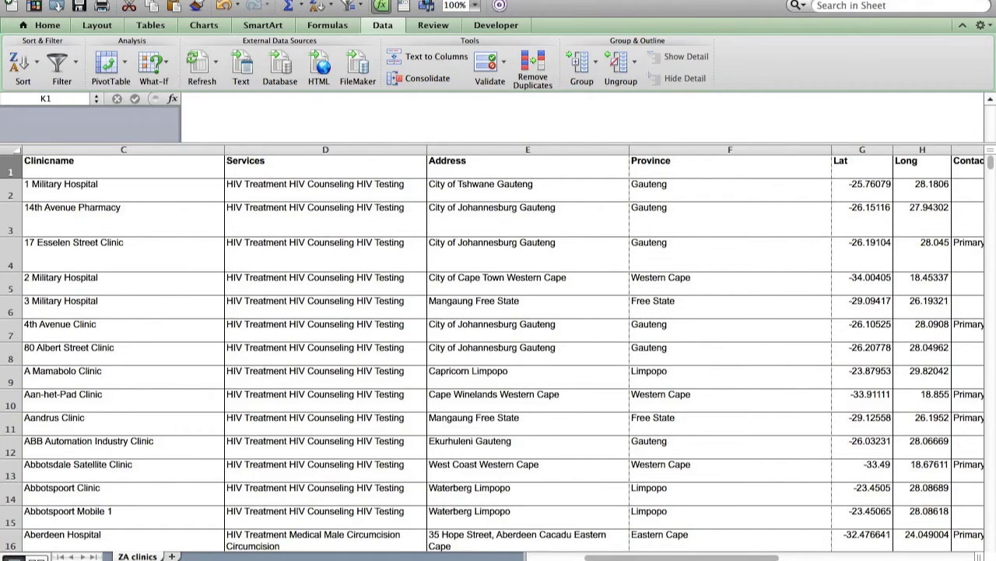
{"action": "scroll", "coordinate": [492, 352], "scroll_direction": "down", "scroll_amount": 2}
{"action": "scroll", "coordinate": [492, 353], "scroll_direction": "down", "scroll_amount": 2}
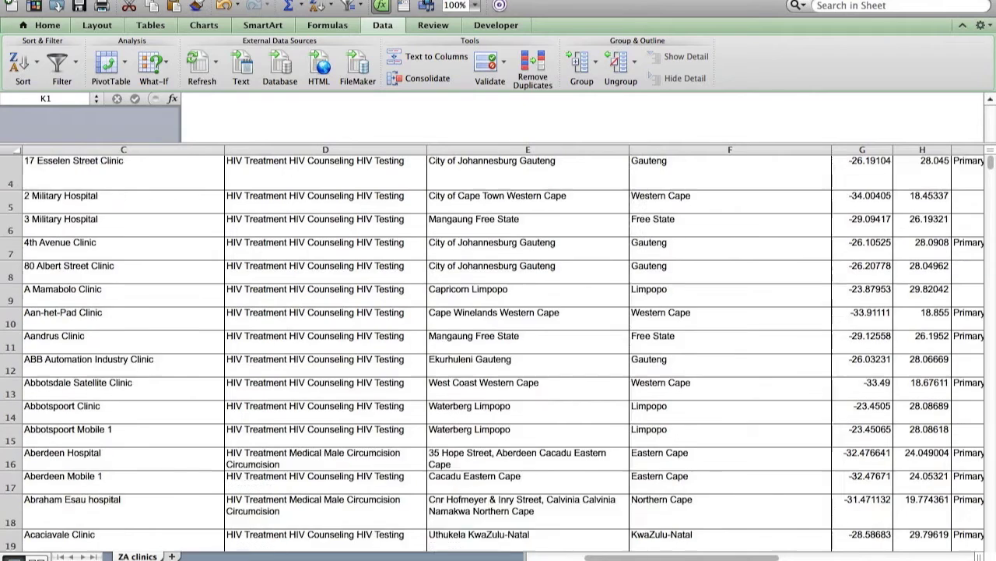
Enter the heading HIV Treatment in cell K1, beside the pasted Province column.
{"action": "scroll", "coordinate": [492, 352], "scroll_direction": "up", "scroll_amount": 4}
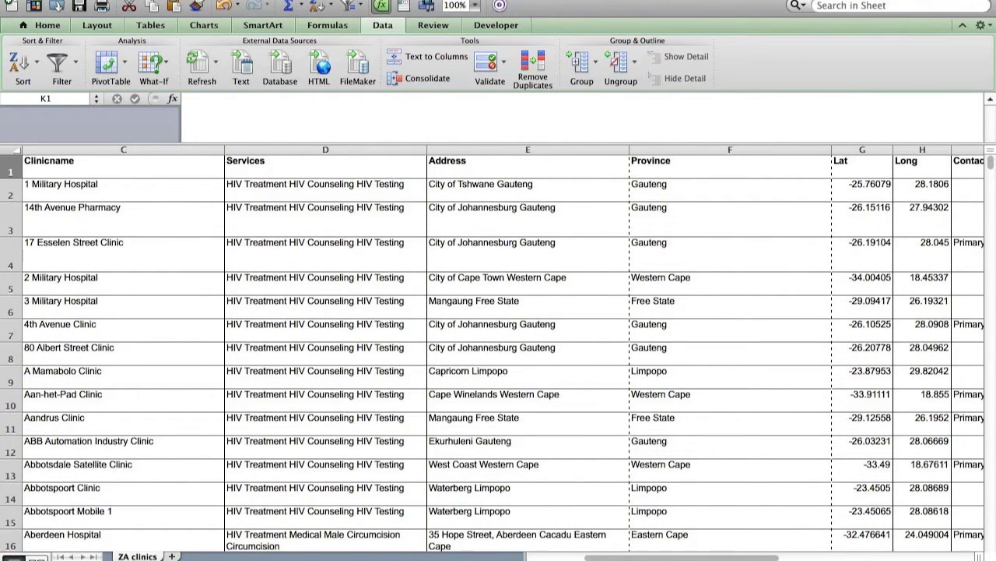
{"action": "scroll", "coordinate": [498, 350], "scroll_direction": "right", "scroll_amount": 3}
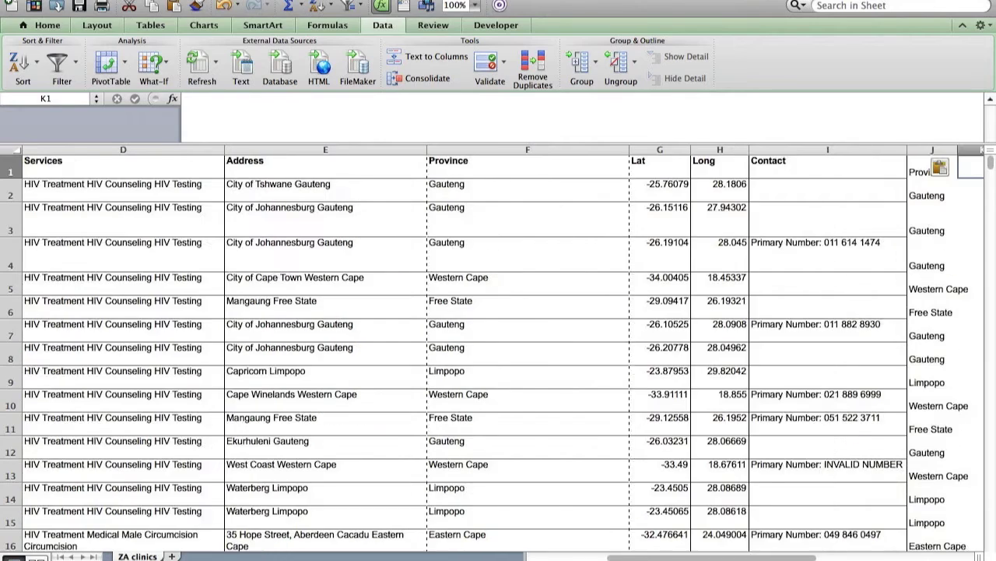
{"action": "scroll", "coordinate": [498, 351], "scroll_direction": "left", "scroll_amount": 1}
{"action": "scroll", "coordinate": [498, 350], "scroll_direction": "left", "scroll_amount": 4}
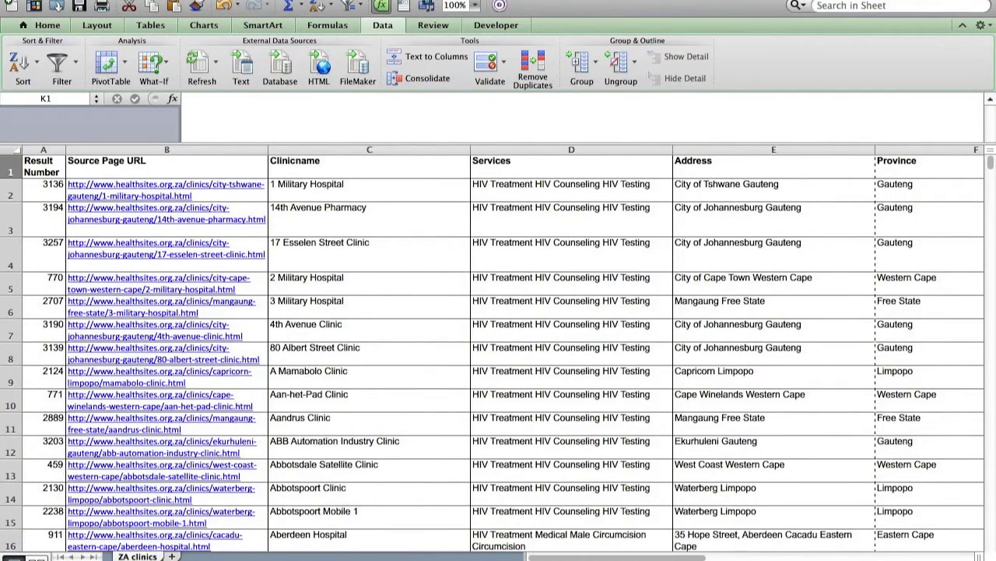
{"action": "scroll", "coordinate": [498, 350], "scroll_direction": "right", "scroll_amount": 4}
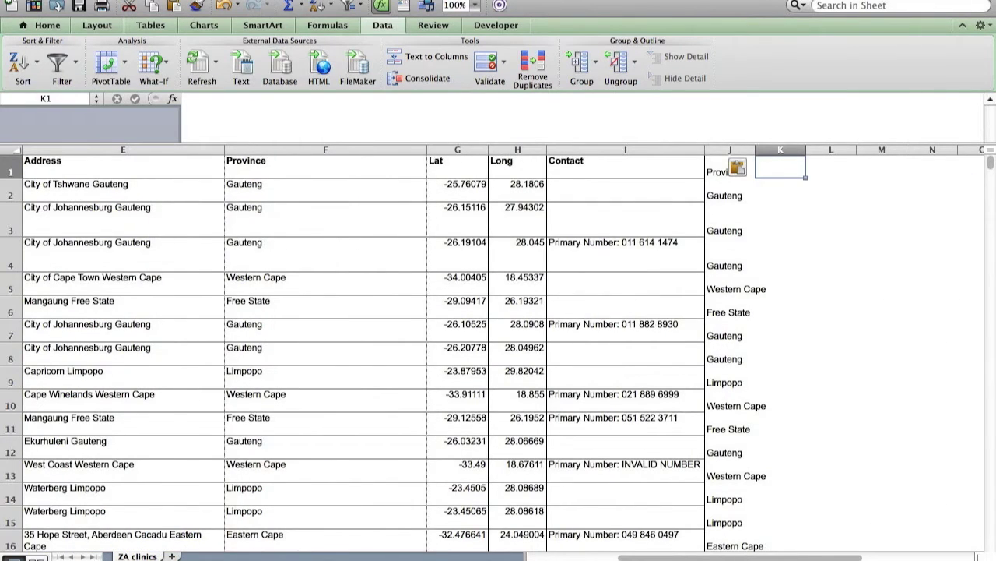
{"action": "type", "text": "HIV Treatment"}
{"action": "key", "text": "Return"}
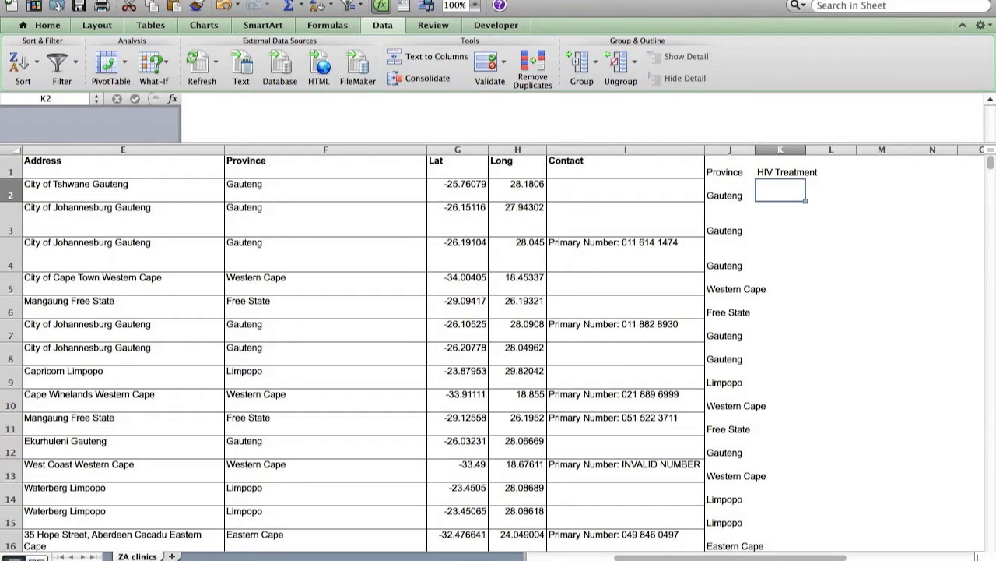
Enter a SEARCH formula in K2 that looks for "HIV Treatment" in the Services cell D2.
{"action": "left_click", "coordinate": [757, 112]}
{"action": "type", "text": "="}
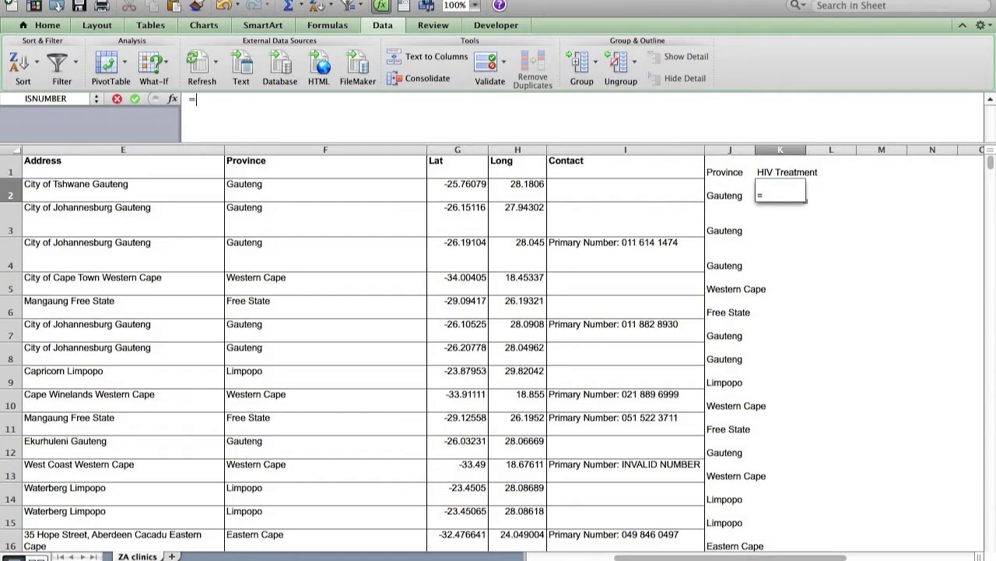
{"action": "type", "text": "SEARCH(\""}
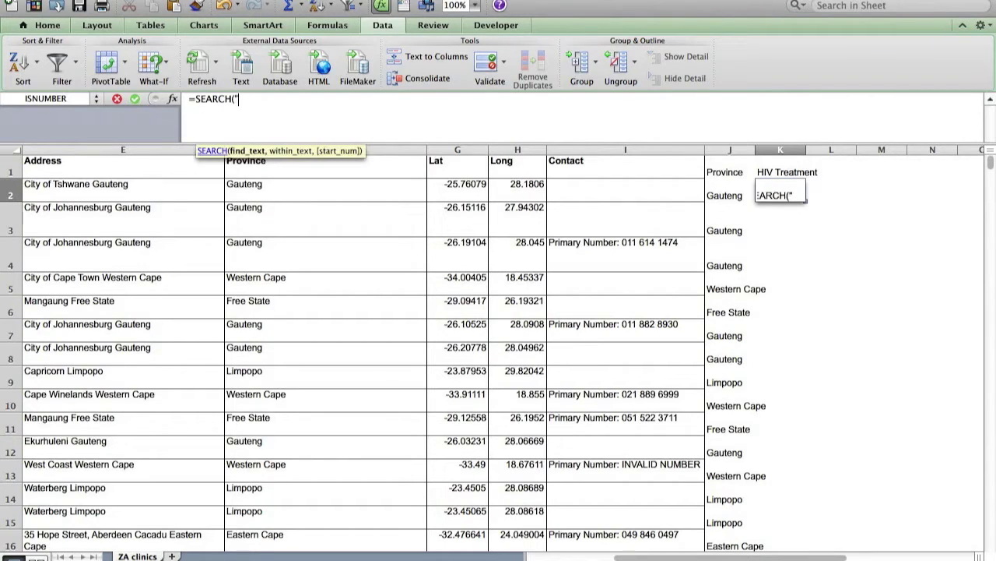
{"action": "type", "text": "HIV Treatment\""}
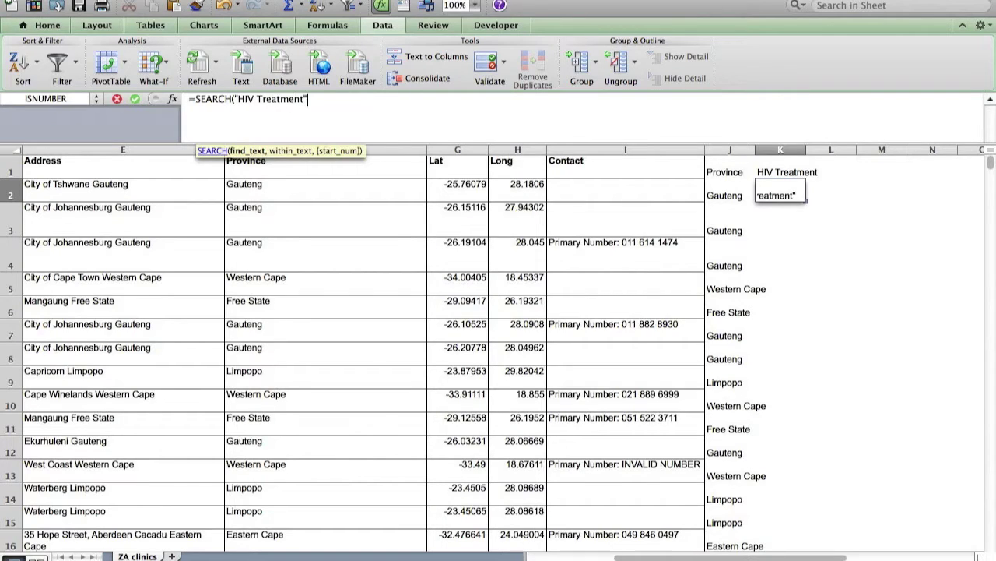
{"action": "type", "text": ","}
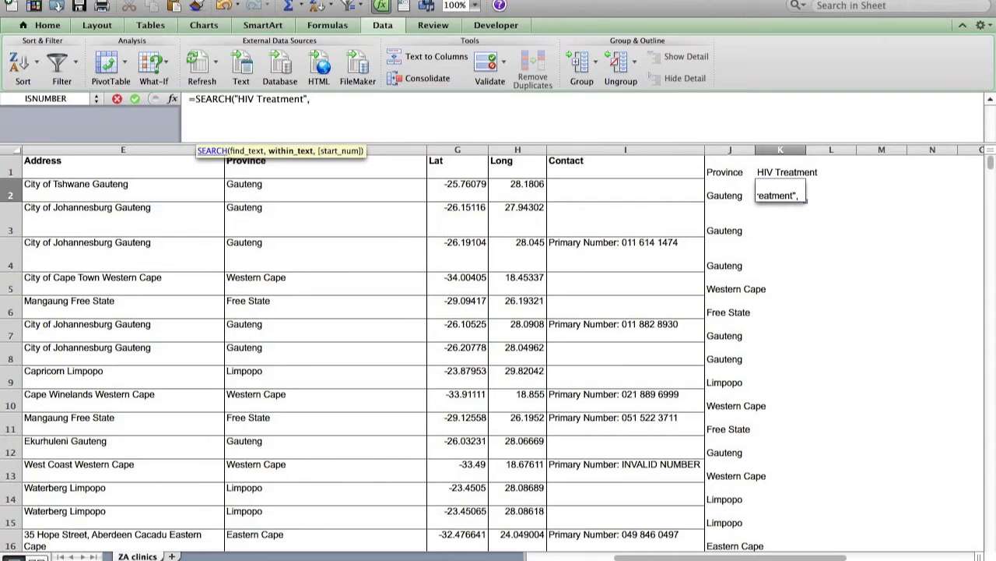
{"action": "scroll", "coordinate": [498, 350], "scroll_direction": "left", "scroll_amount": 6}
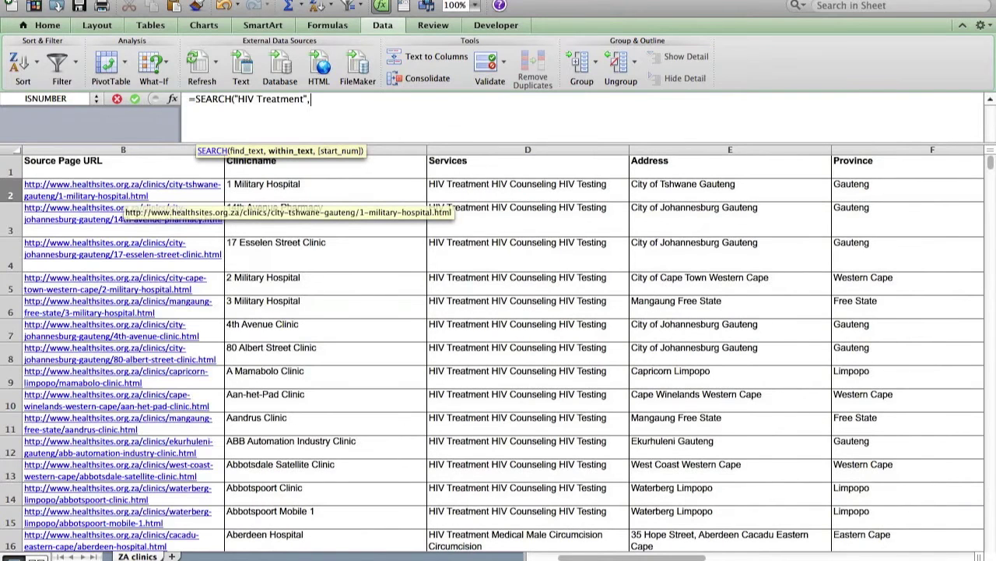
{"action": "left_click", "coordinate": [528, 190]}
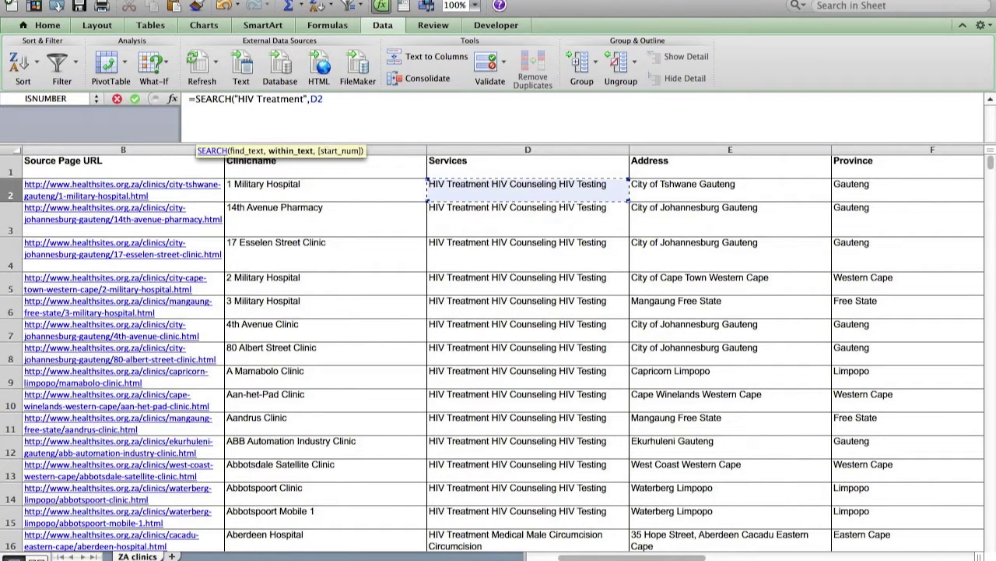
{"action": "key", "text": "Return"}
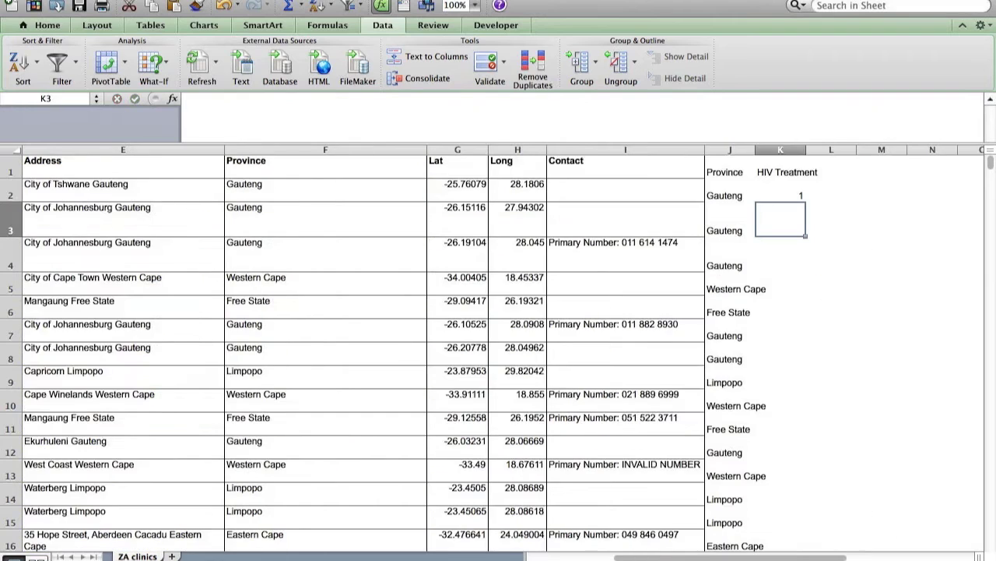
Wrap K2's SEARCH formula in ISNUMBER, giving =ISNUMBER(SEARCH("HIV Treatment",D2)).
{"action": "left_click", "coordinate": [780, 190]}
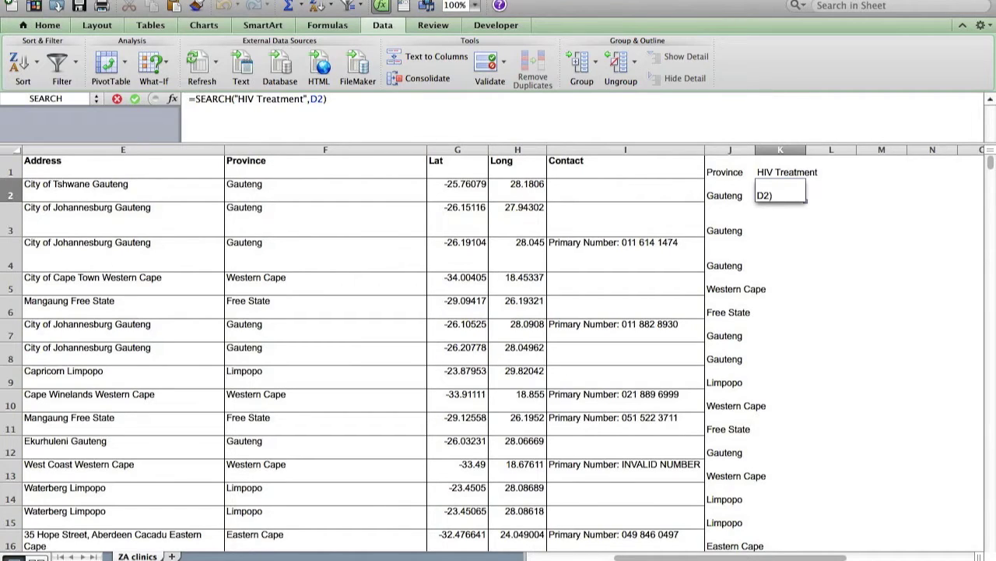
{"action": "type", "text": "ISNUM"}
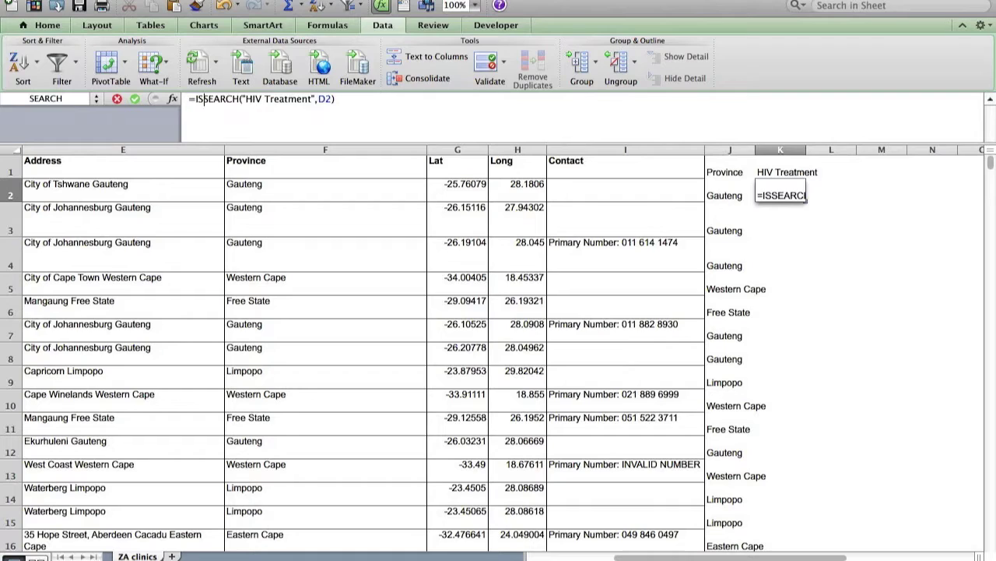
{"action": "type", "text": "BER("}
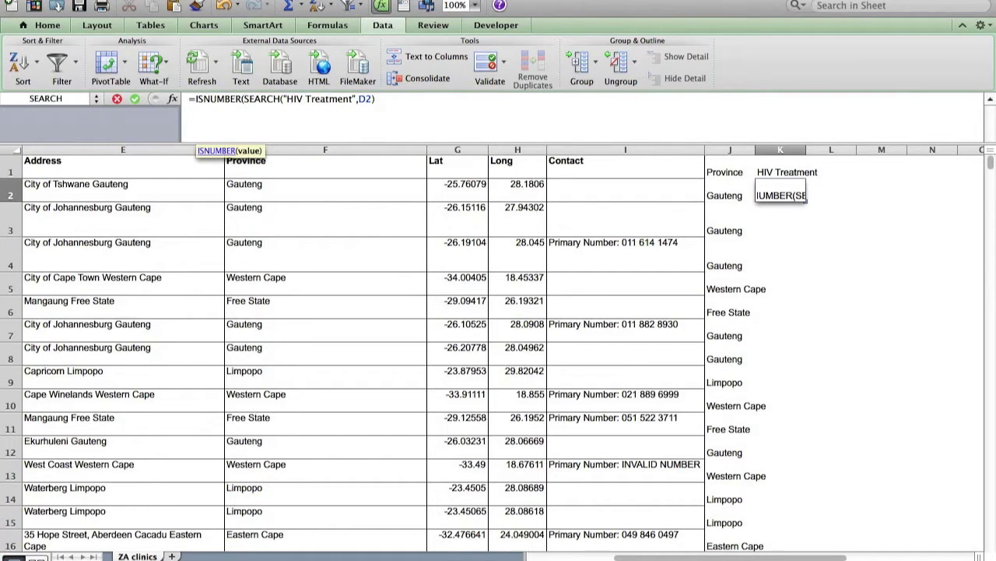
{"action": "type", "text": ")"}
{"action": "key", "text": "Return"}
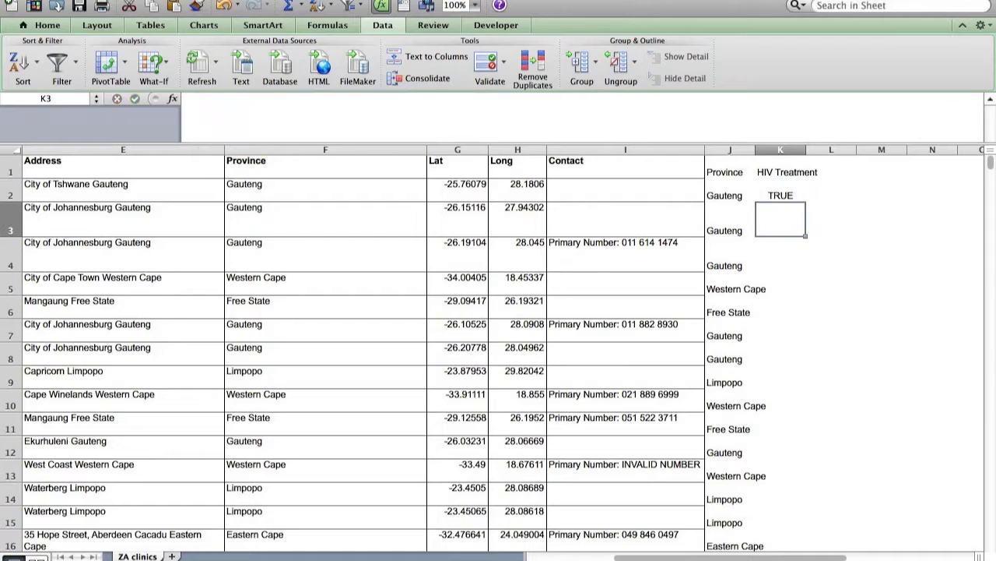
Wrap K2's formula in an IF that returns 1 when true and 0 when false, and fill it down the HIV Treatment column.
{"action": "left_click", "coordinate": [780, 190]}
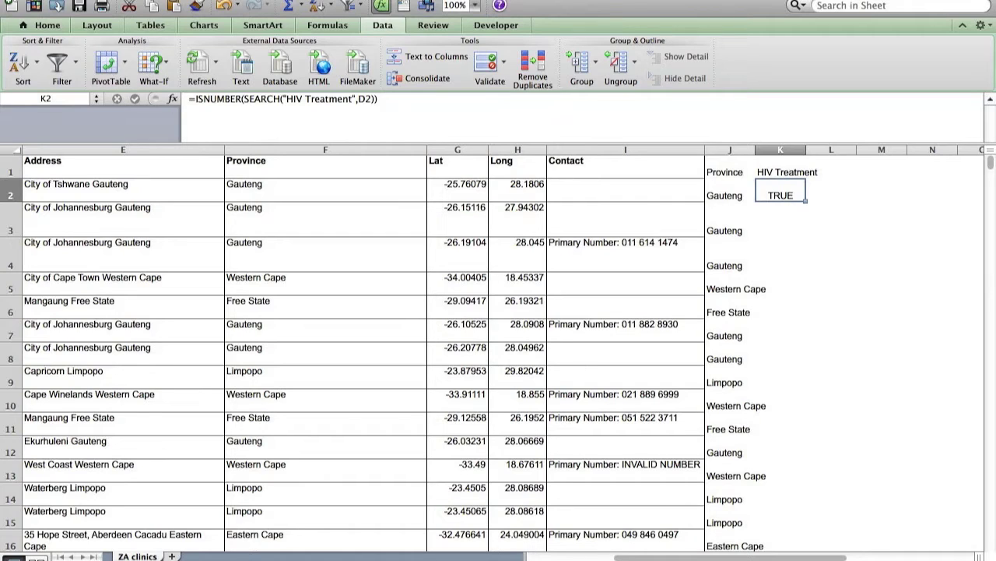
{"action": "left_click", "coordinate": [506, 99]}
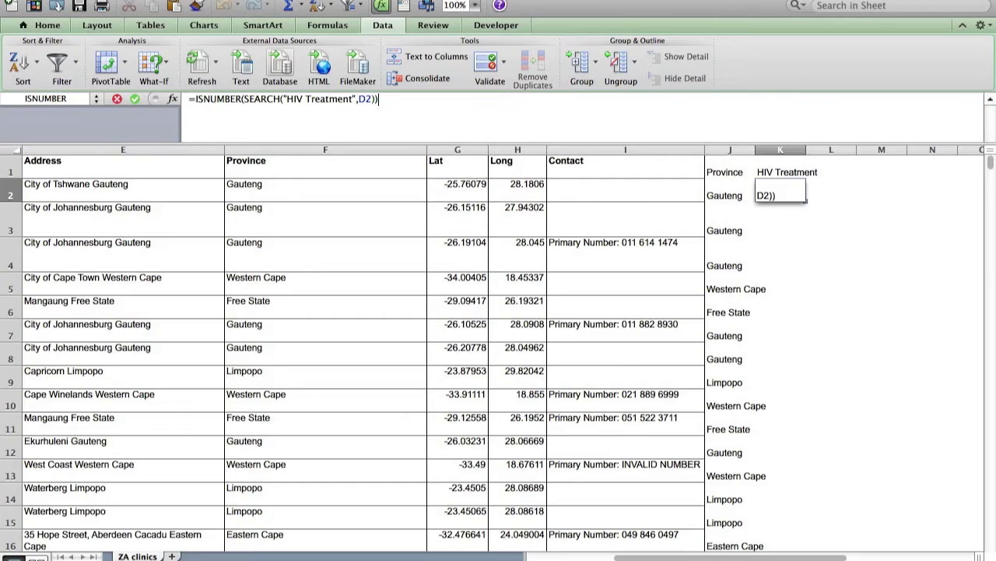
{"action": "left_click", "coordinate": [198, 99]}
{"action": "type", "text": "IF("}
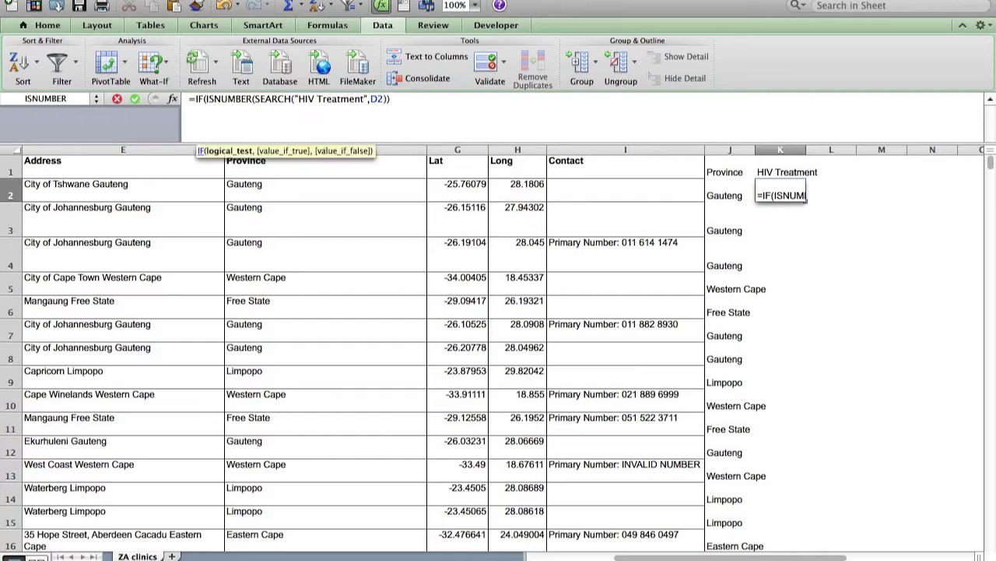
{"action": "left_click", "coordinate": [400, 99]}
{"action": "type", "text": ",1,"}
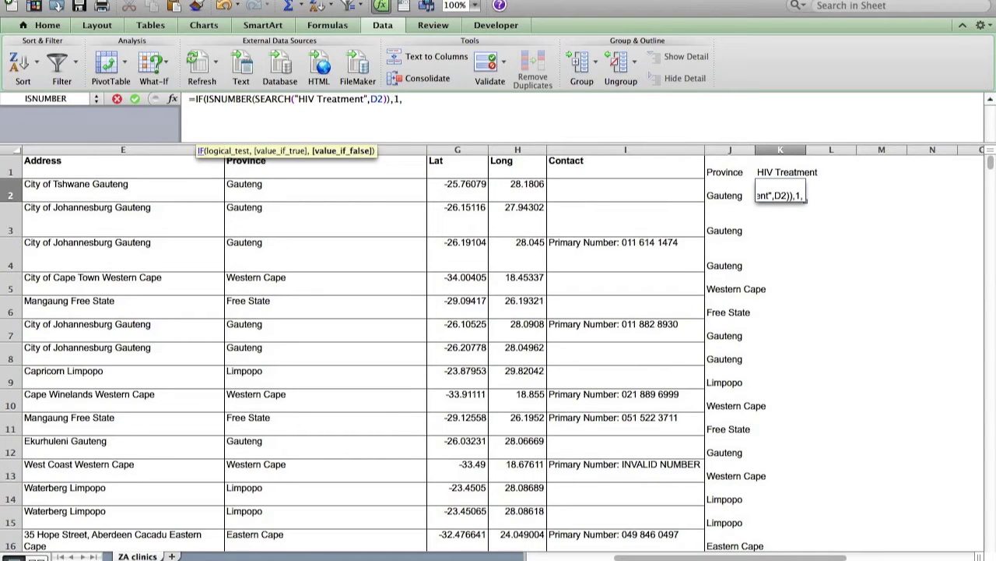
{"action": "type", "text": "0)"}
{"action": "key", "text": "Return"}
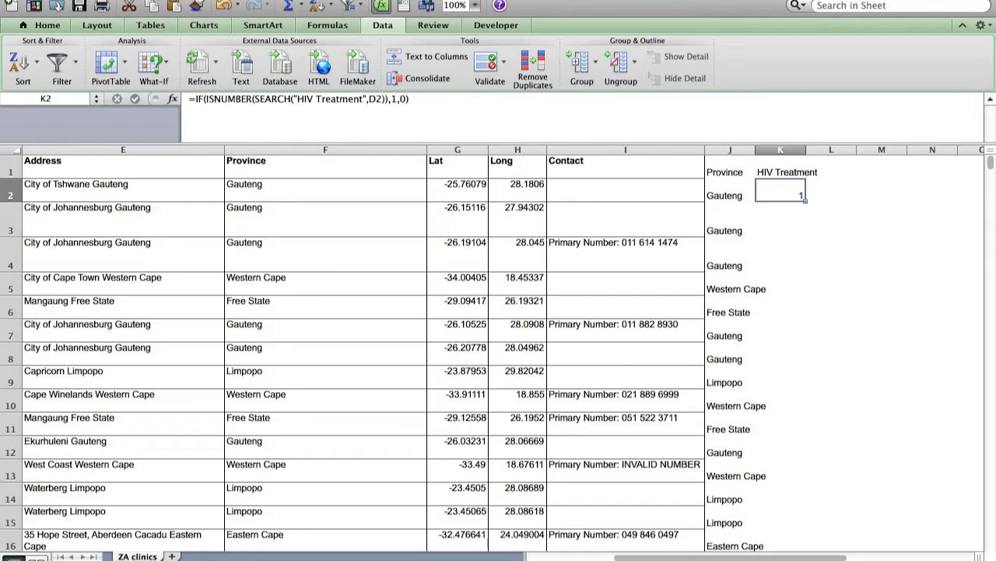
{"action": "double_click", "coordinate": [805, 200]}
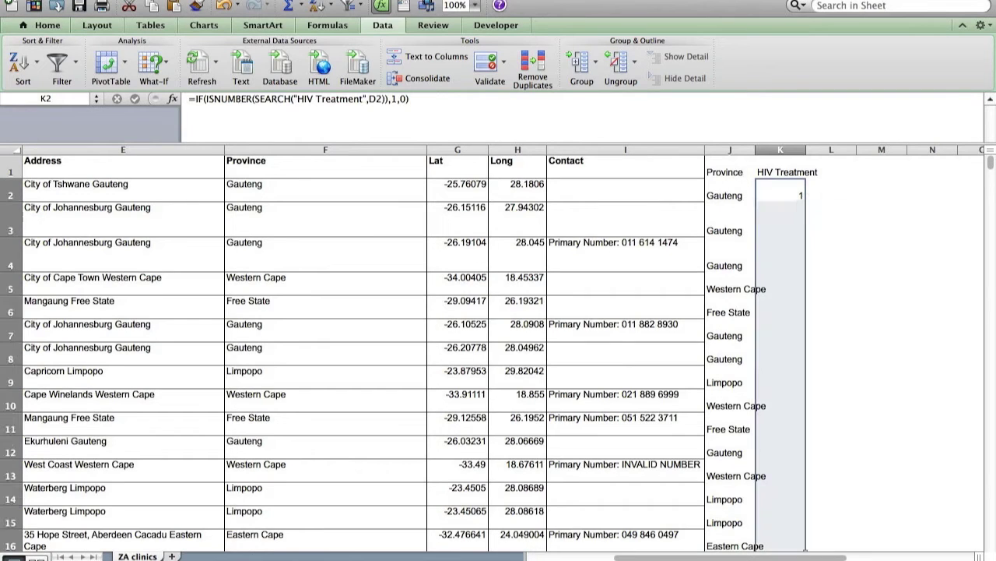
{"action": "key", "text": "super+d"}
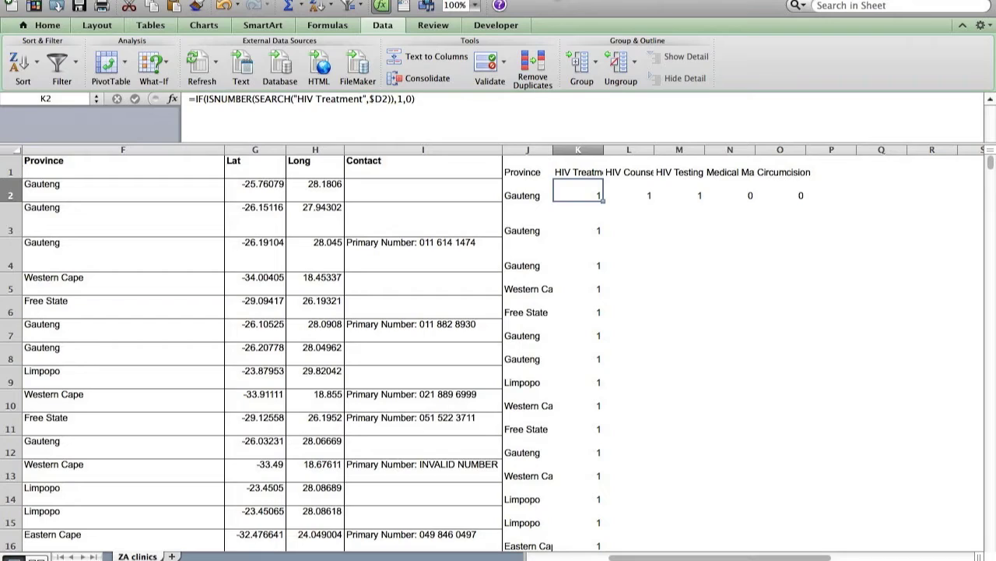
Review the service formulas in L2 through O2, and fill all four down their columns for the whole clinic list.
{"action": "left_click", "coordinate": [628, 190]}
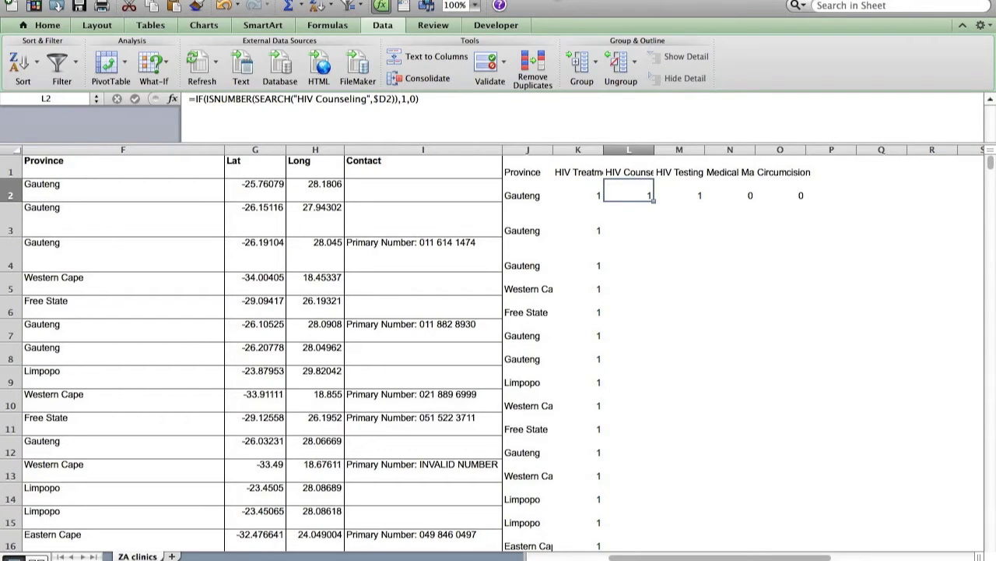
{"action": "left_click", "coordinate": [679, 190]}
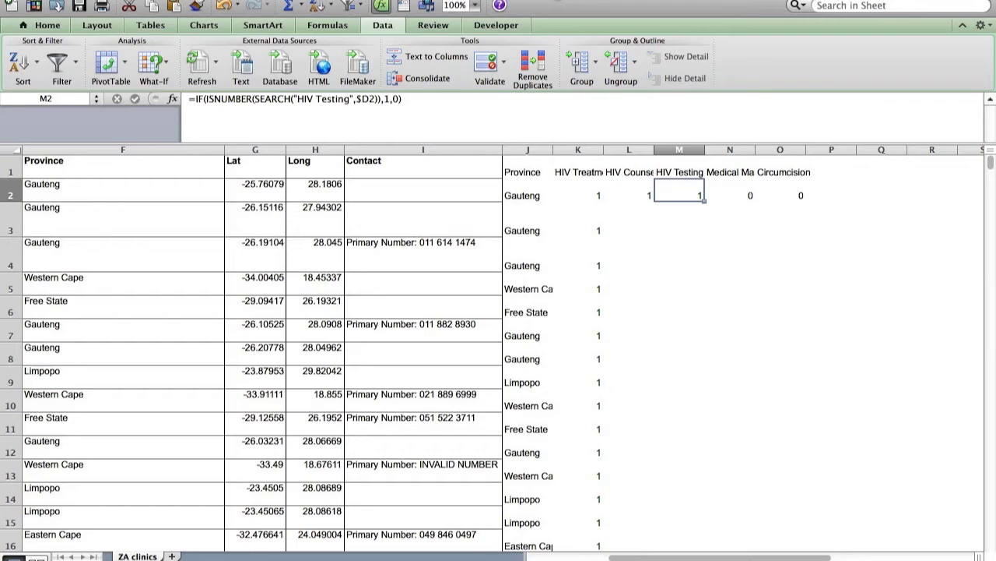
{"action": "left_click", "coordinate": [730, 190]}
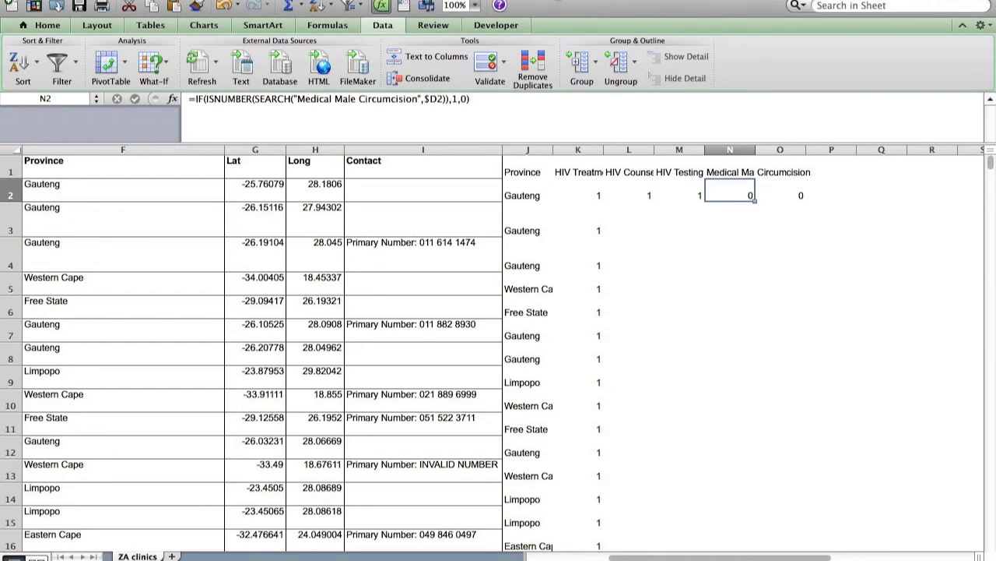
{"action": "left_click", "coordinate": [780, 190]}
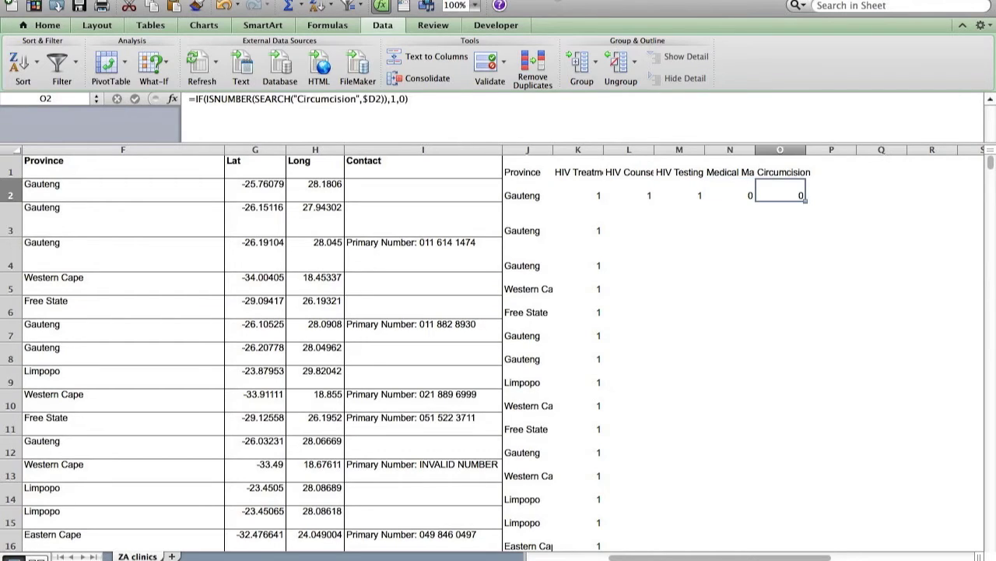
{"action": "key", "text": "Left"}
{"action": "key", "text": "Left"}
{"action": "key", "text": "Left"}
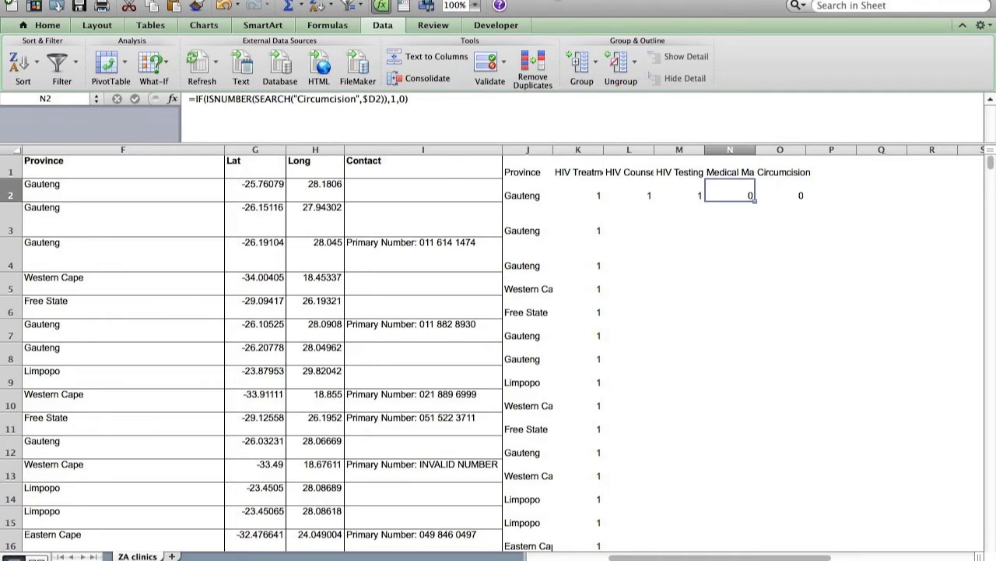
{"action": "key", "text": "shift+Right"}
{"action": "key", "text": "shift+Right"}
{"action": "key", "text": "shift+Right"}
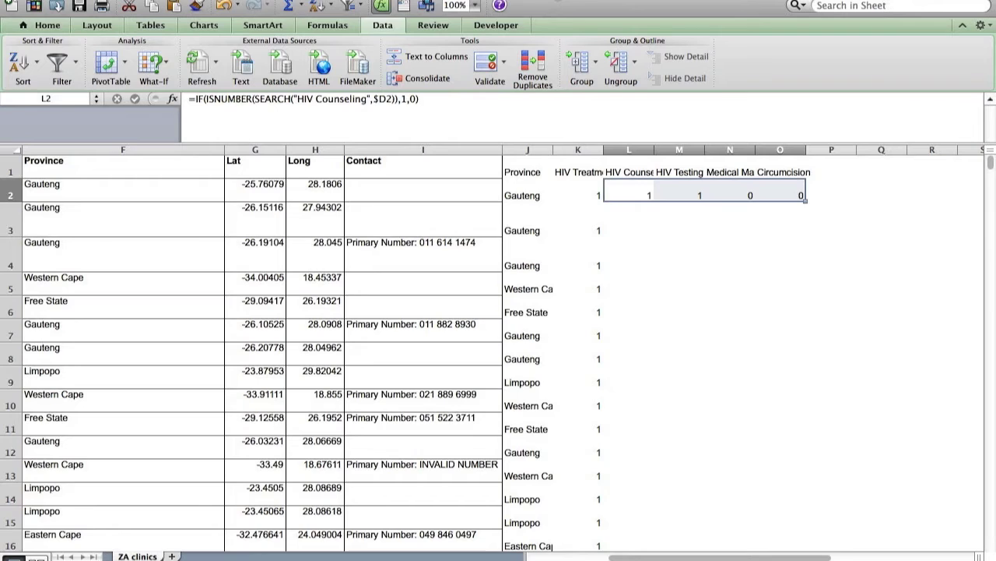
{"action": "double_click", "coordinate": [805, 201]}
{"action": "key", "text": "super+d"}
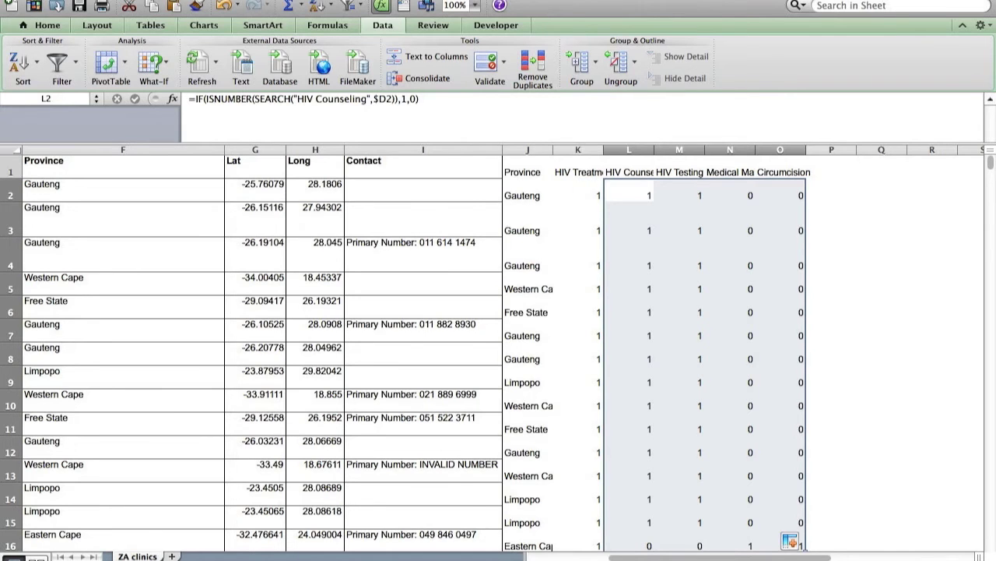
Check the service flags in row 16 and the HIV Treatment formulas from K16 up to the column's header.
{"action": "scroll", "coordinate": [503, 351], "scroll_direction": "down", "scroll_amount": 2}
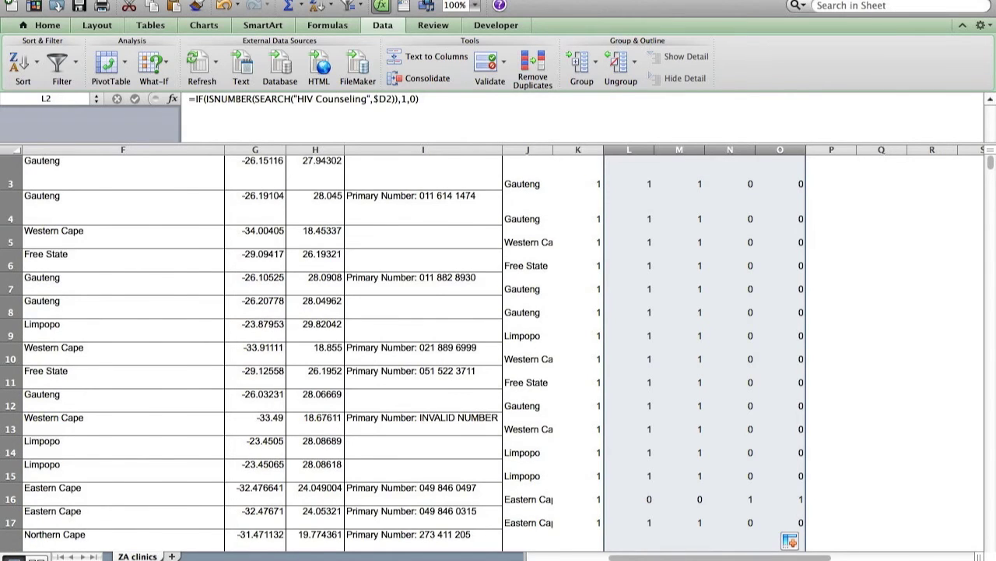
{"action": "scroll", "coordinate": [503, 350], "scroll_direction": "left", "scroll_amount": 2}
{"action": "left_click", "coordinate": [932, 499]}
{"action": "key", "text": "Right"}
{"action": "key", "text": "Right"}
{"action": "key", "text": "Left"}
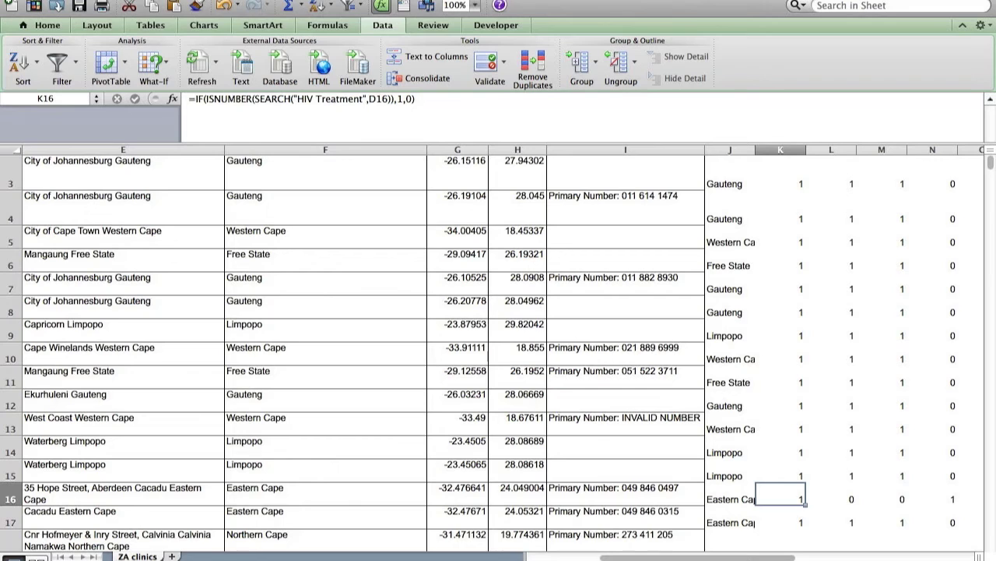
{"action": "key", "text": "Up"}
{"action": "key", "text": "Up"}
{"action": "key", "text": "Up"}
{"action": "key", "text": "Up"}
{"action": "key", "text": "Up"}
{"action": "key", "text": "Up"}
{"action": "key", "text": "Up"}
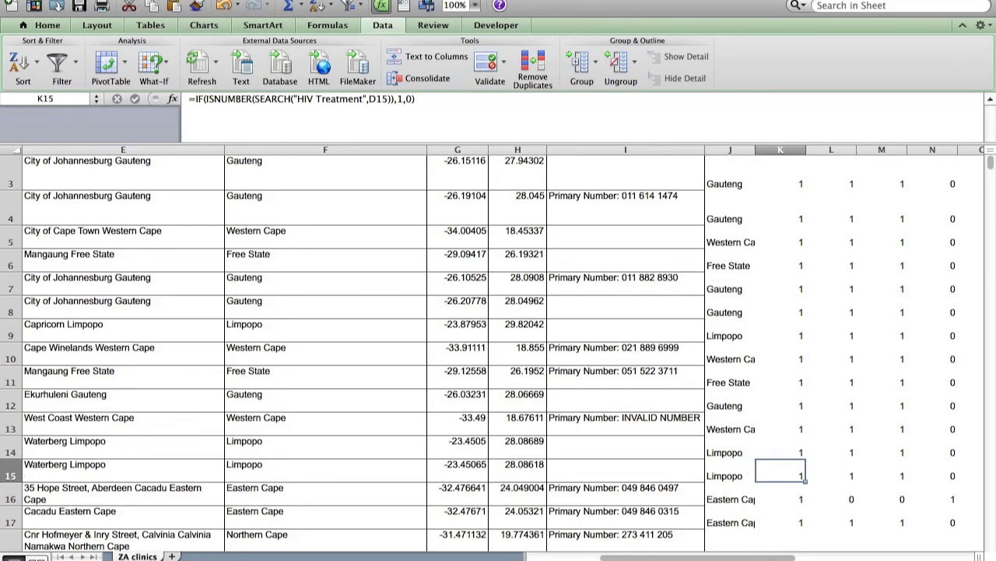
{"action": "key", "text": "Up"}
{"action": "key", "text": "Up"}
{"action": "key", "text": "Up"}
{"action": "key", "text": "Up"}
{"action": "key", "text": "Up"}
{"action": "key", "text": "Up"}
{"action": "key", "text": "Up"}
{"action": "key", "text": "Up"}
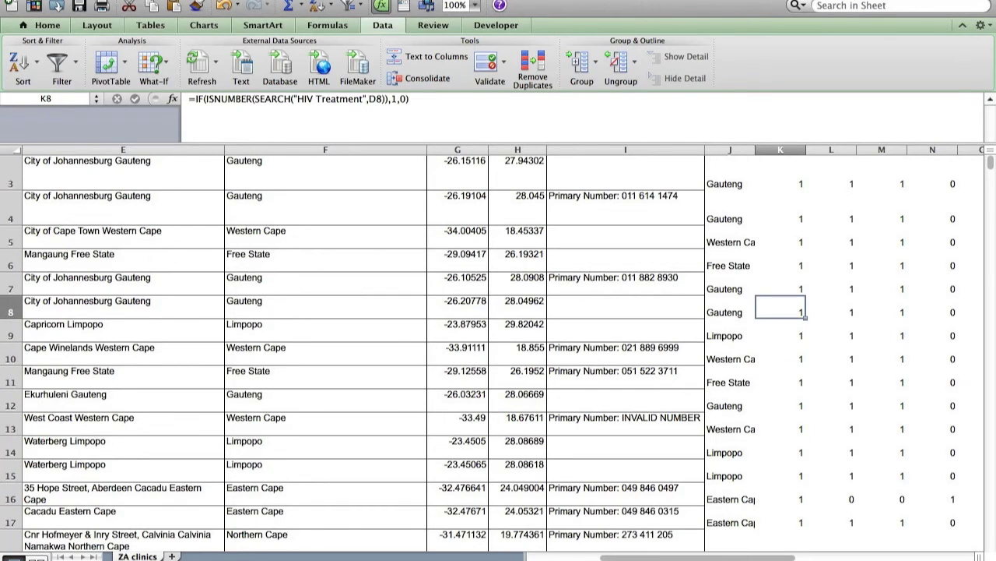
{"action": "key", "text": "Down"}
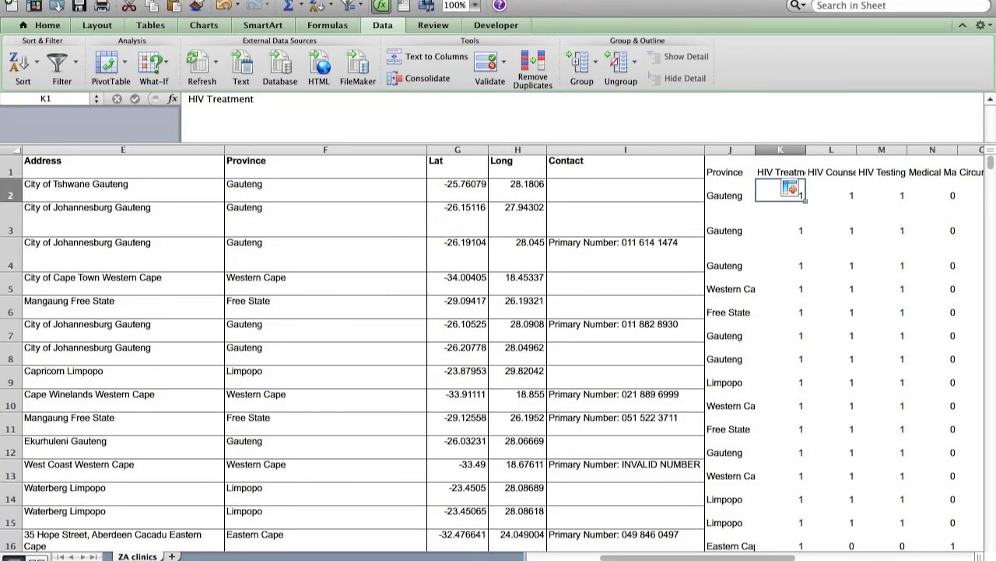
Check the HIV Treatment and HIV Counseling formulas in row 2 and the HIV Treatment column's header.
{"action": "key", "text": "Right"}
{"action": "key", "text": "Right"}
{"action": "key", "text": "Left"}
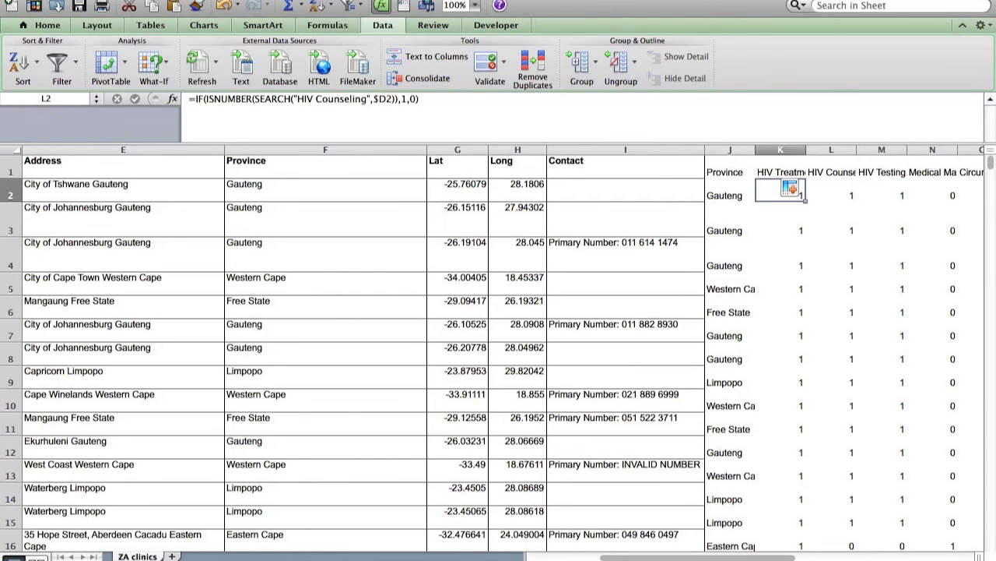
{"action": "key", "text": "Left"}
{"action": "key", "text": "Left"}
{"action": "key", "text": "Right"}
{"action": "key", "text": "Up"}
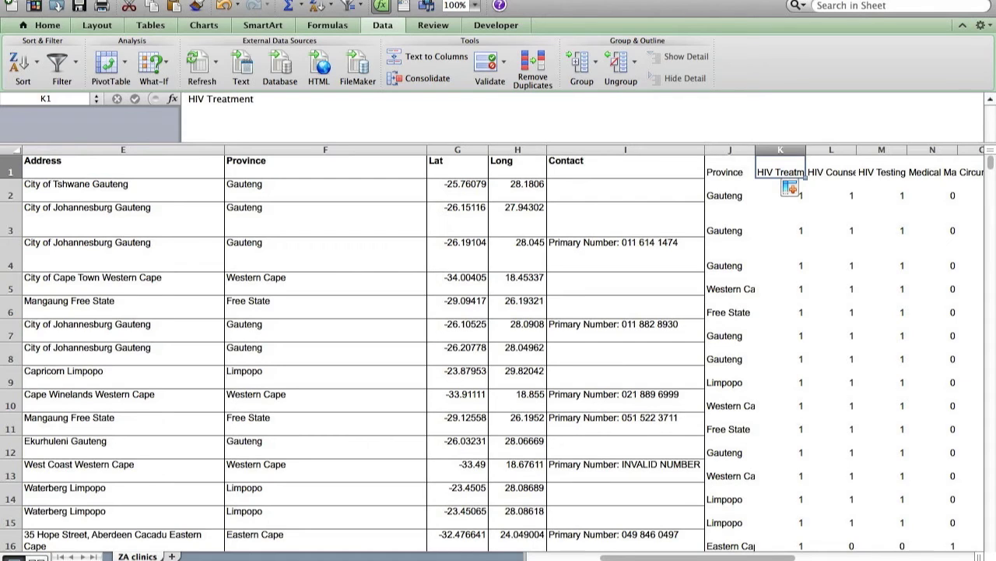
Copy the five service columns K through O and paste them as values only, starting at P1.
{"action": "left_click_drag", "start_coordinate": [785, 149], "coordinate": [969, 150]}
{"action": "left_click", "coordinate": [537, 0]}
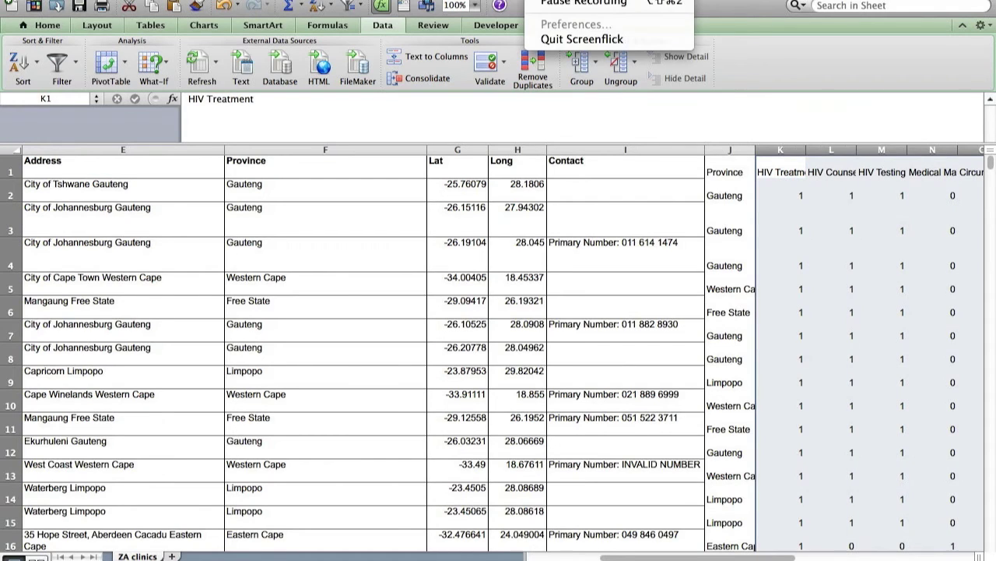
{"action": "left_click", "coordinate": [583, 2]}
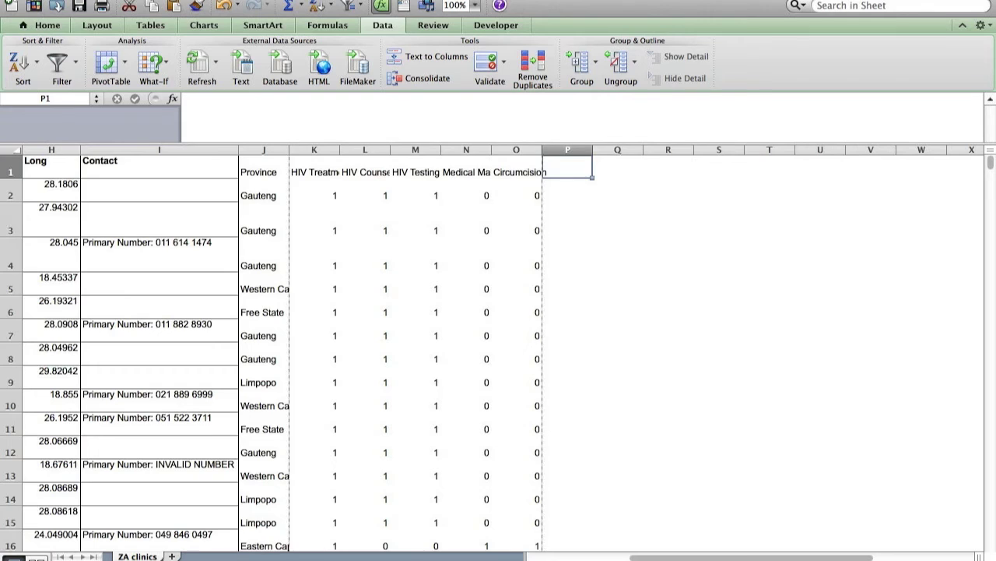
{"action": "right_click", "coordinate": [573, 170]}
{"action": "left_click", "coordinate": [592, 224]}
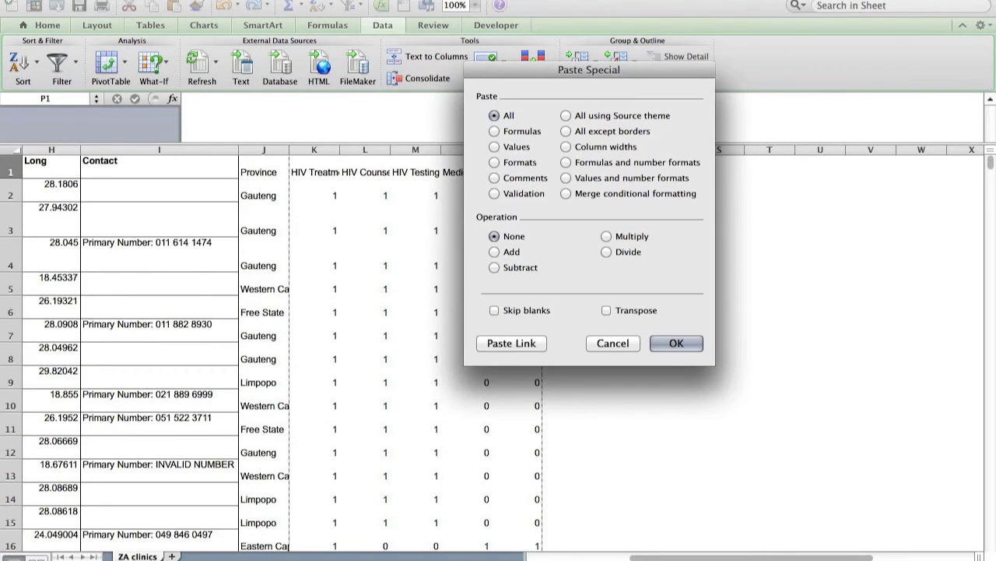
{"action": "left_click", "coordinate": [516, 146]}
{"action": "left_click", "coordinate": [663, 340]}
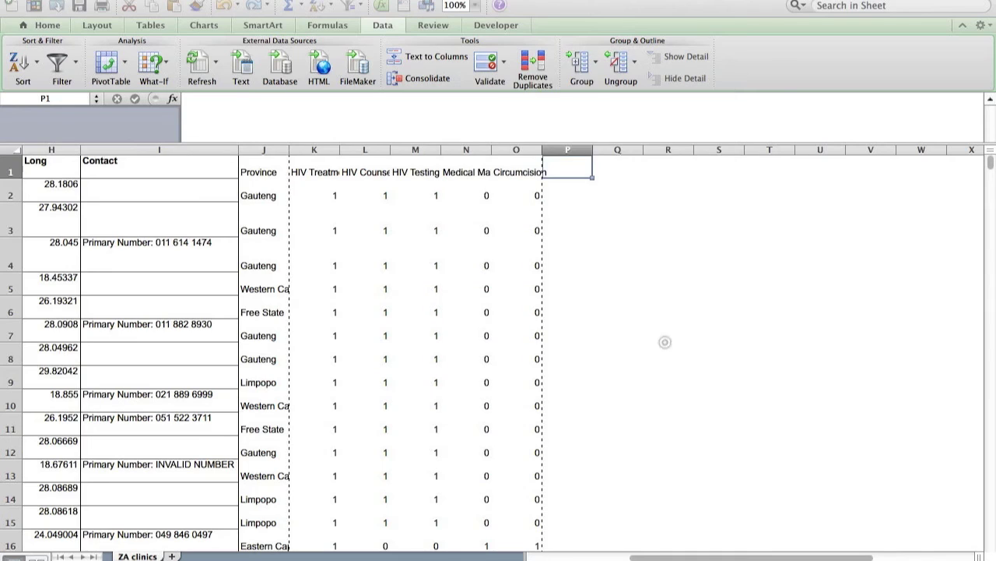